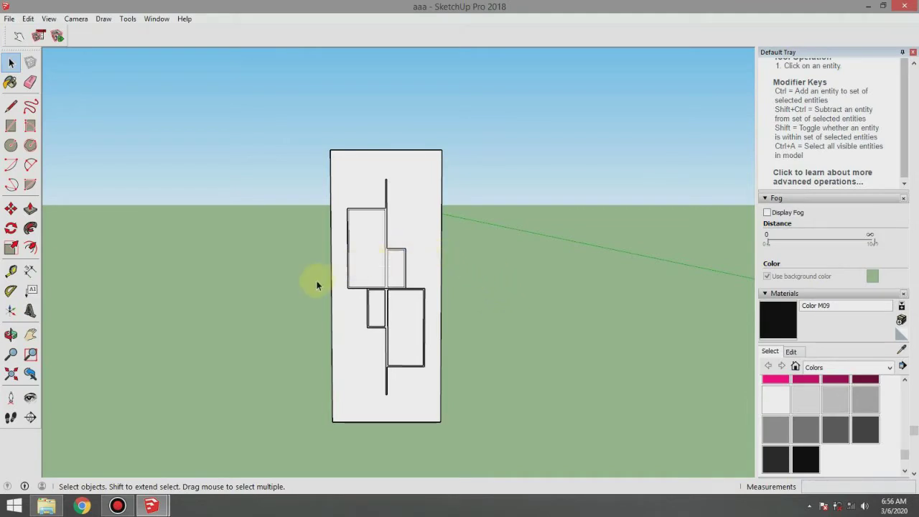
Orbit and zoom in on the door panel to view it at an angle from slightly above
mouse_move(398, 252)
middle_down()
mouse_move(364, 252)
mouse_move(437, 273)
middle_up()
scroll(433, 189, up, 2)
scroll(433, 191, up, 2)
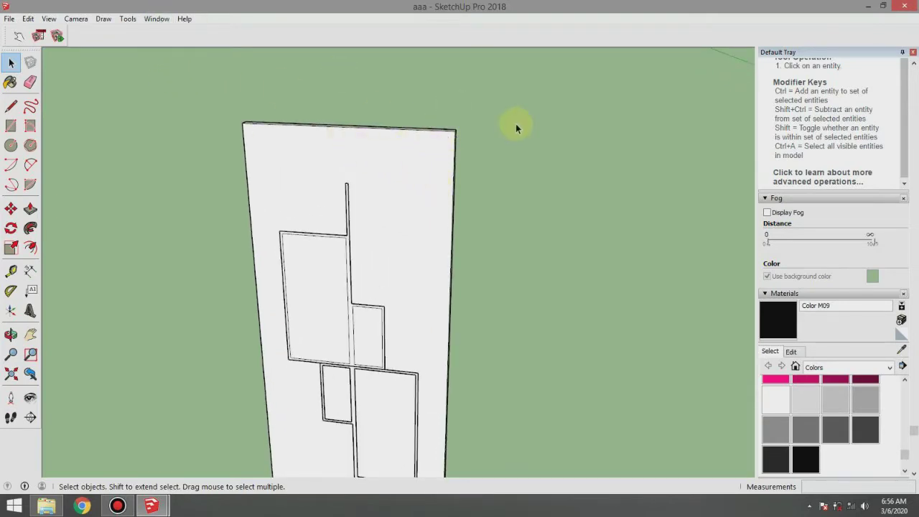
Draw a helper line along the red axis from the panel's top corner, then a 7 × 27 cm upright rectangle at its end
key(l)
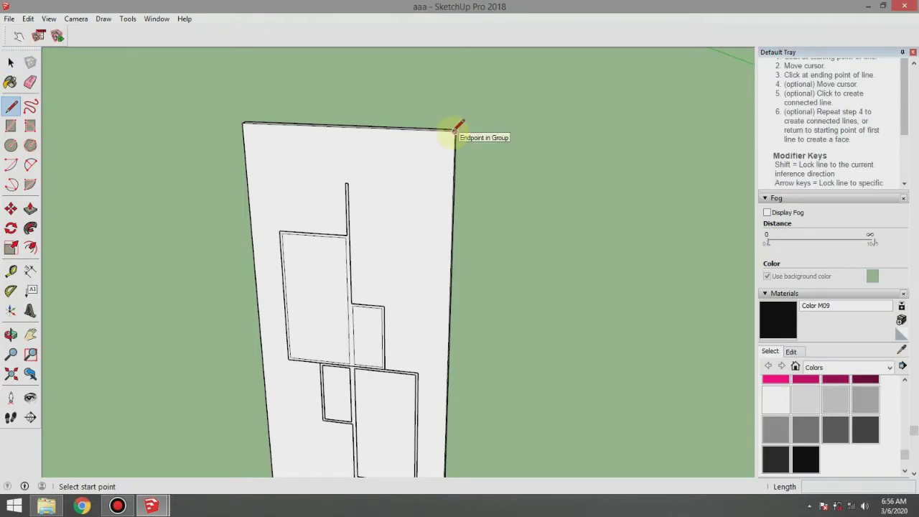
click(454, 131)
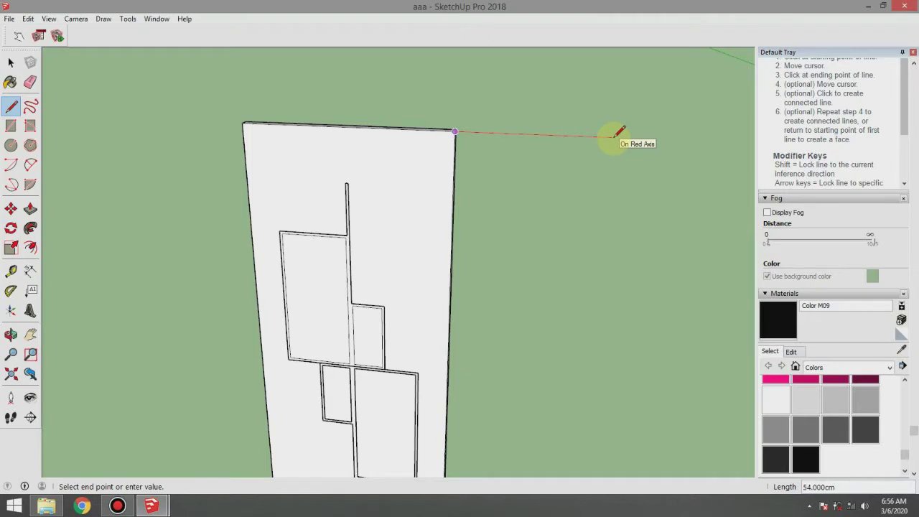
click(614, 137)
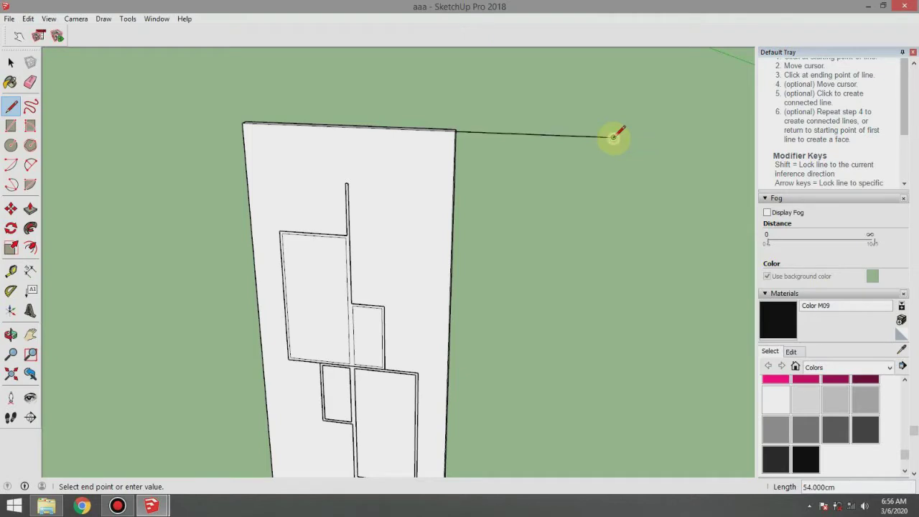
click(11, 126)
click(614, 134)
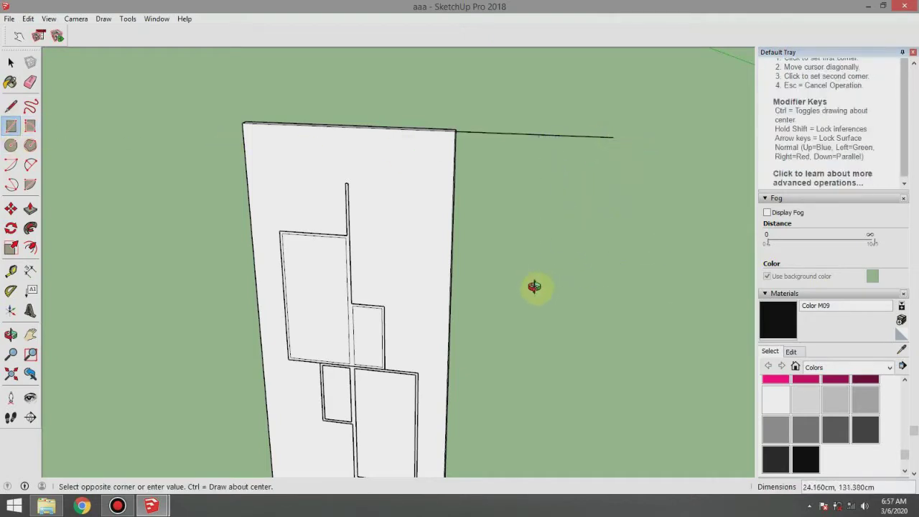
middle_drag(529, 287, 550, 199)
text(7,27)
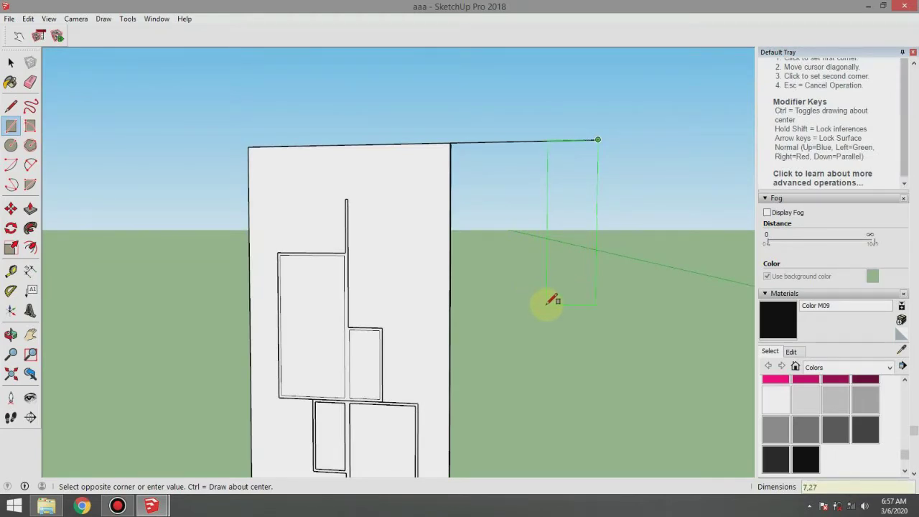
key(Return)
Erase the helper line joining the panel and the new rectangle
click(11, 63)
click(30, 82)
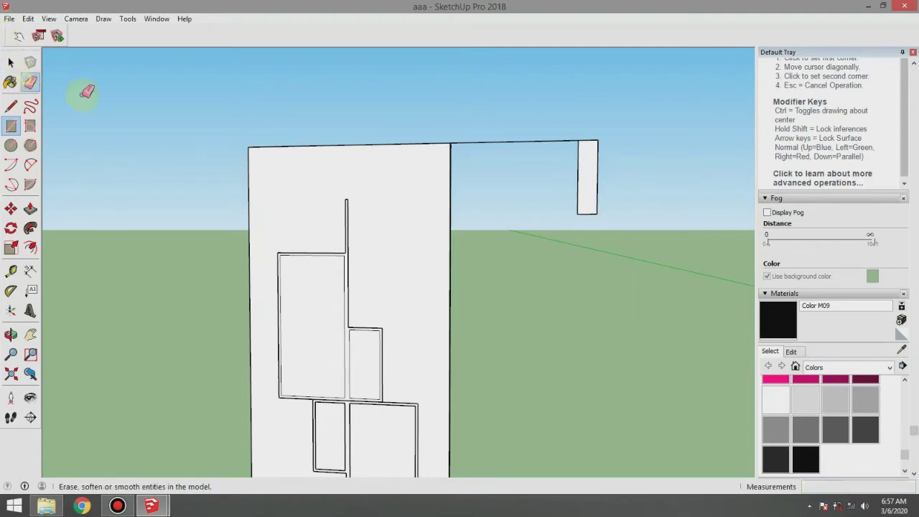
drag(514, 133, 514, 159)
middle_drag(539, 154, 565, 160)
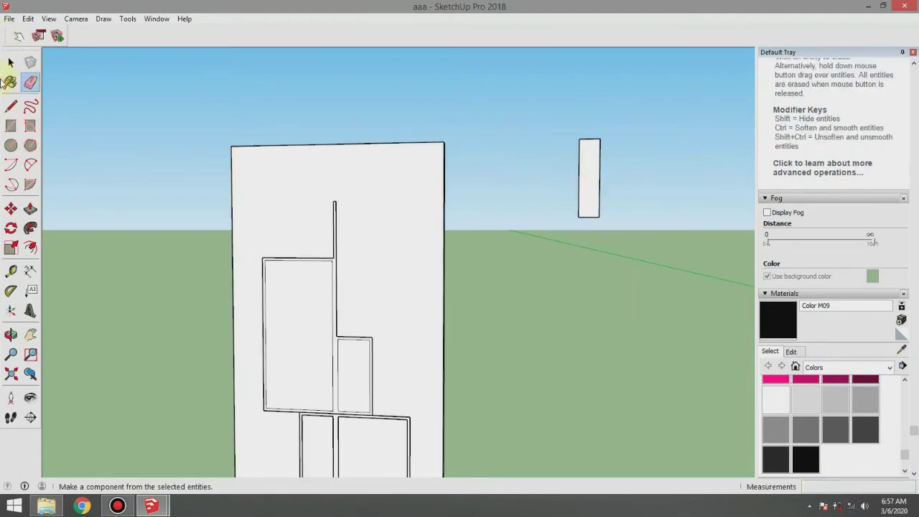
click(10, 63)
Make the small rectangle into a group
click(588, 170)
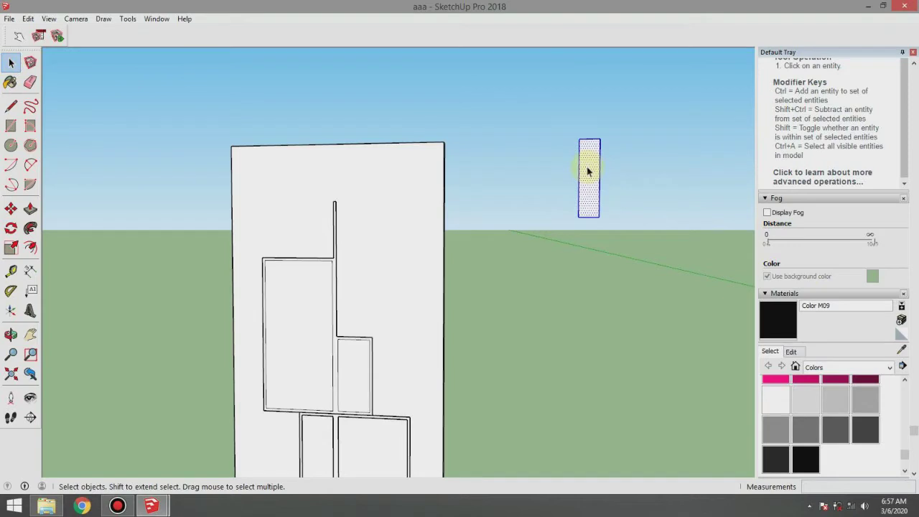
right_click(588, 170)
click(632, 265)
Zoom in and start a line at the midpoint of the rectangle's side
scroll(611, 184, up, 1)
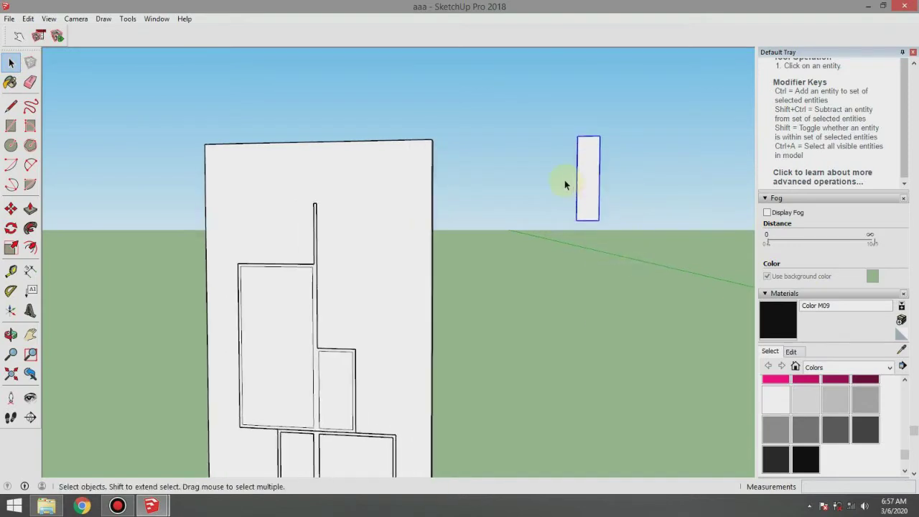
scroll(583, 181, up, 2)
scroll(583, 181, up, 1)
scroll(583, 181, down, 1)
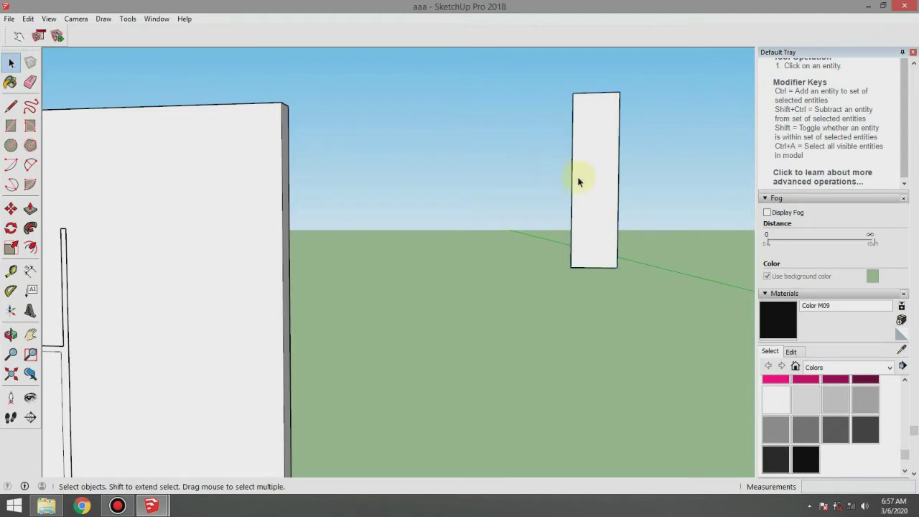
key(l)
click(572, 181)
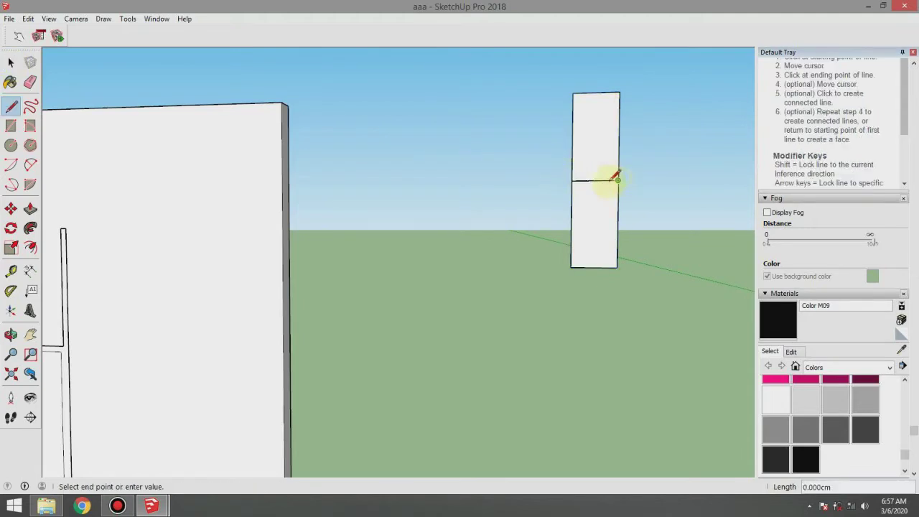
Draw a vertical guide line and a 2 × 2 cm square centred on it in the upper half
click(596, 92)
click(593, 179)
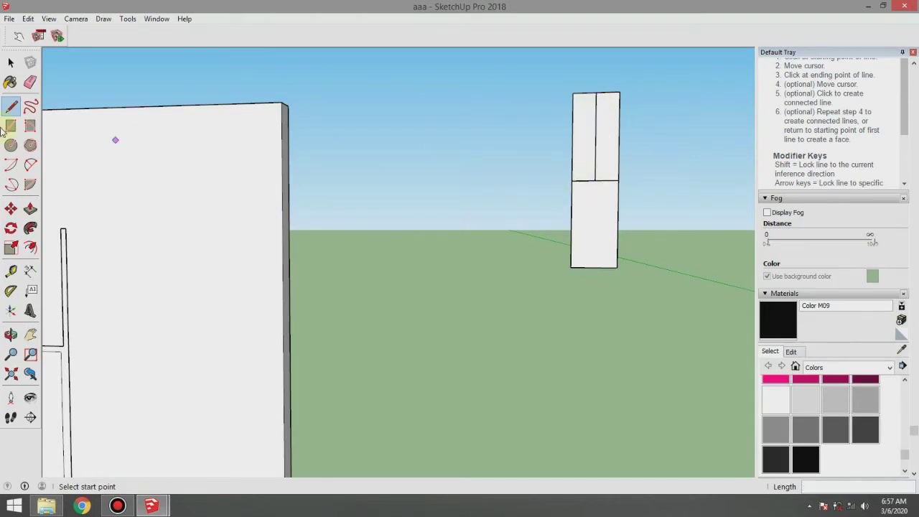
click(11, 126)
click(613, 140)
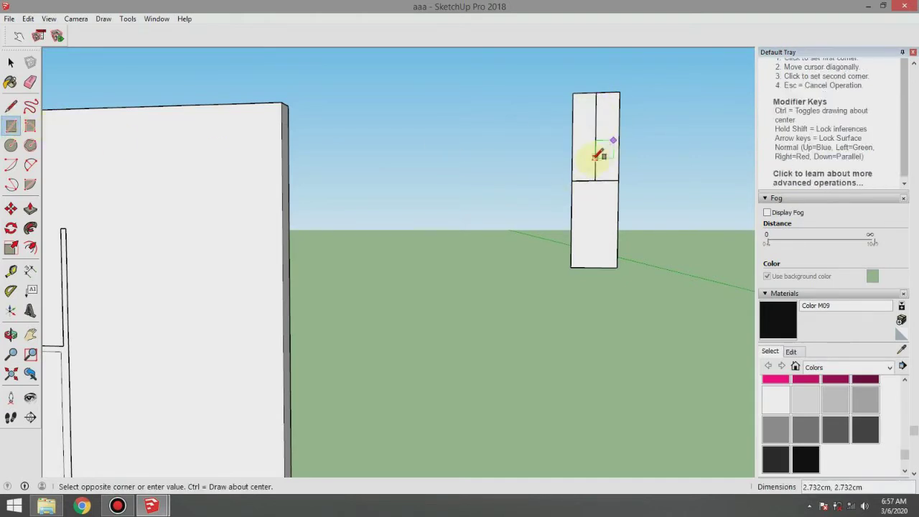
key(Escape)
click(596, 140)
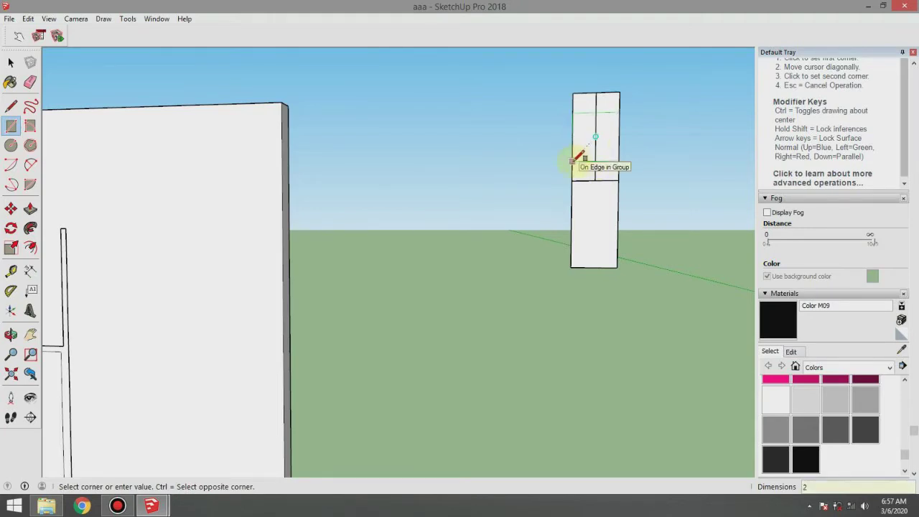
text(,2)
key(Return)
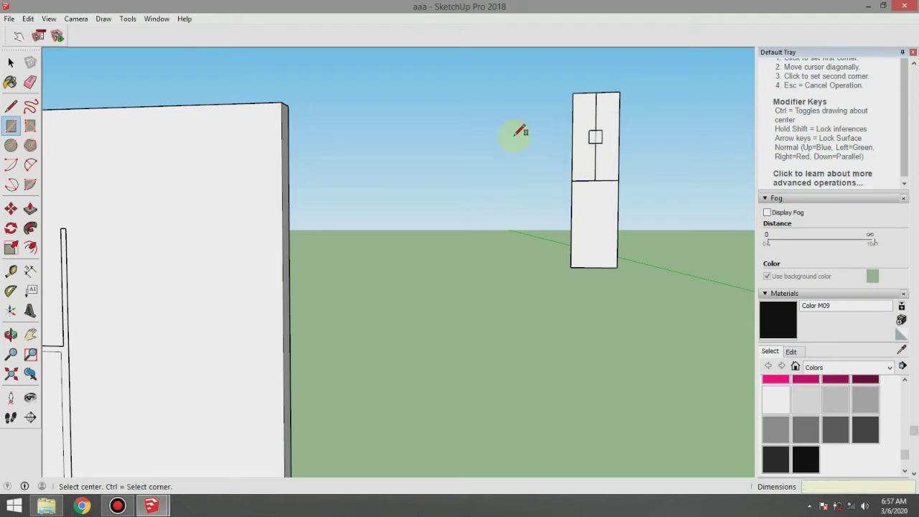
Erase the guide lines above and below the square, group the square, and open the group for editing
click(30, 82)
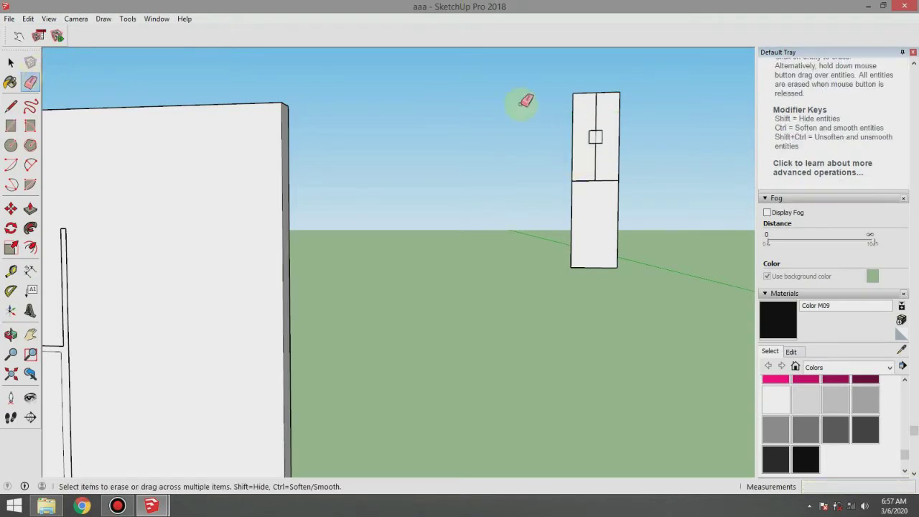
click(597, 113)
click(597, 137)
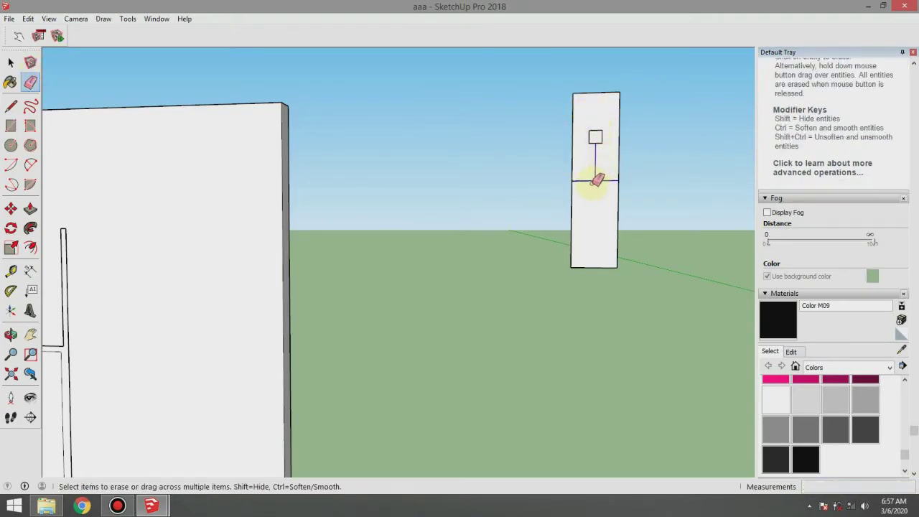
click(11, 63)
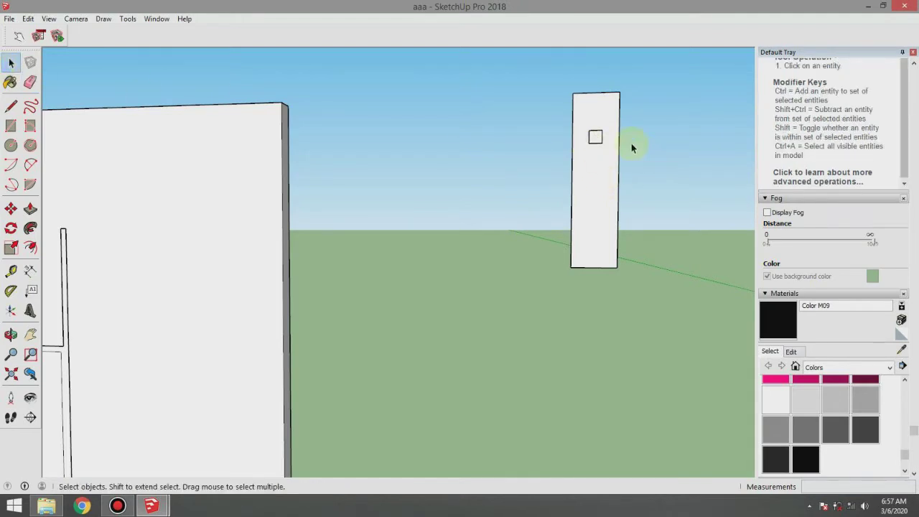
right_click(596, 137)
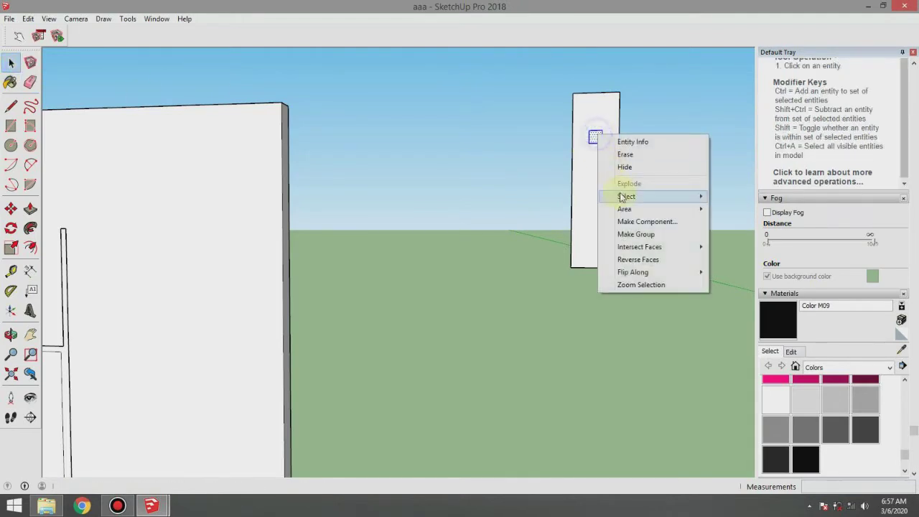
click(639, 234)
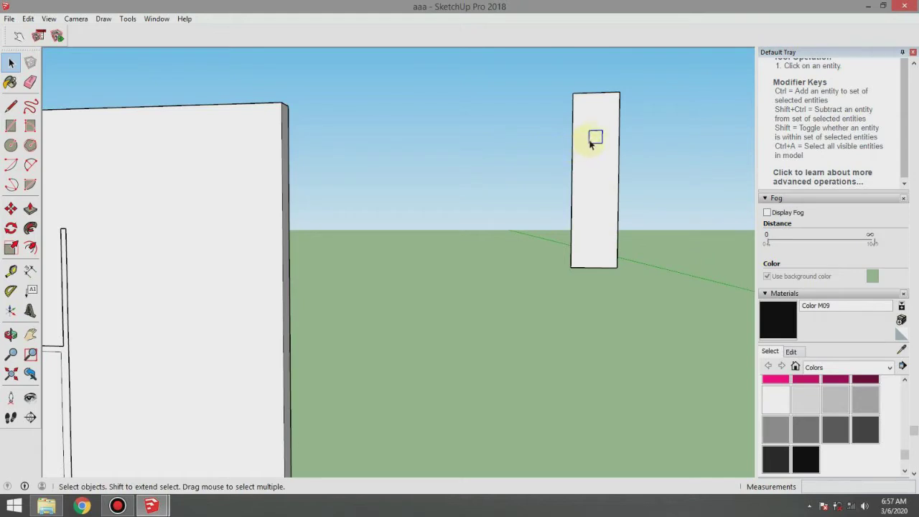
double_click(594, 139)
Push/pull the 2 × 2 square out 6 cm into a box
key(p)
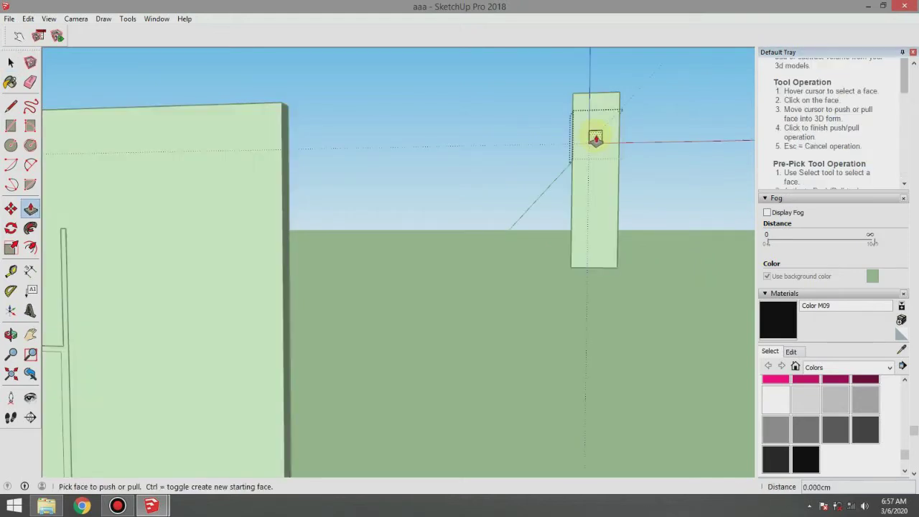
click(595, 137)
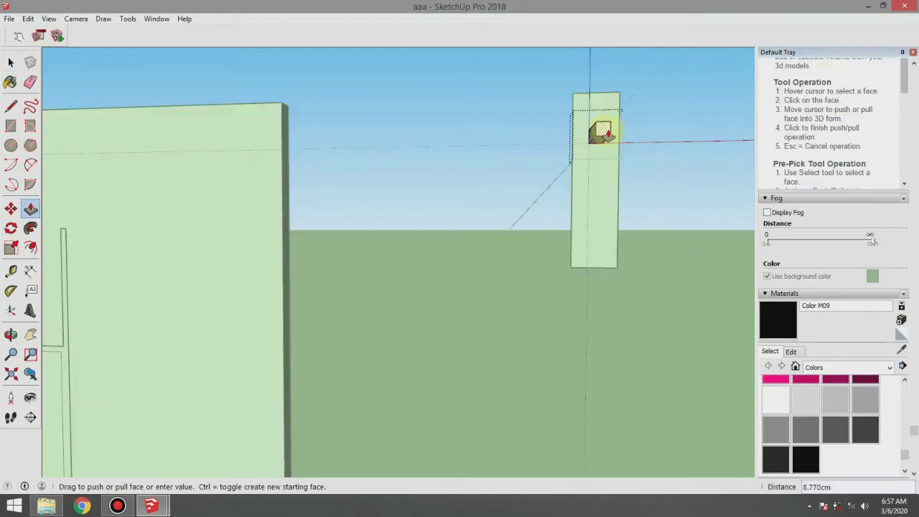
text(6)
key(Return)
middle_drag(722, 135, 200, 115)
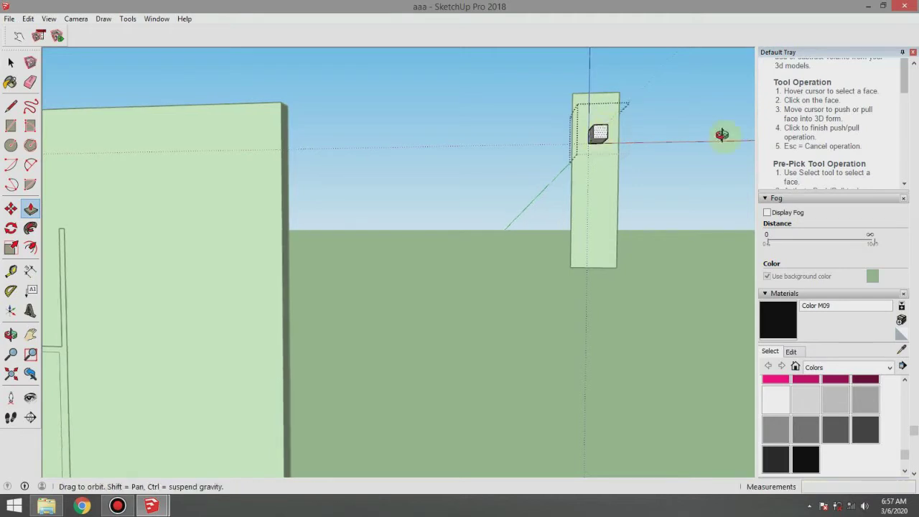
Draw a rectangle on the box from its top edge down to its midpoint
click(10, 125)
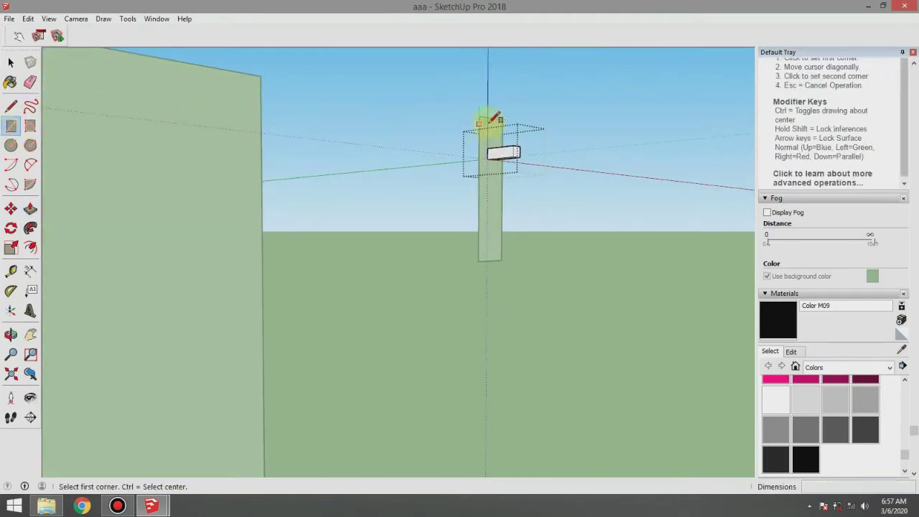
scroll(528, 144, up, 3)
scroll(526, 142, up, 1)
click(498, 146)
text(2,2)
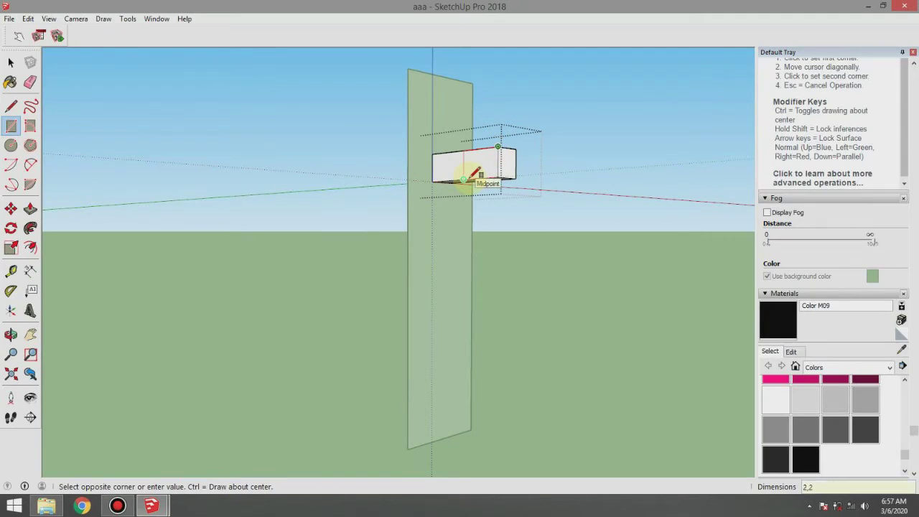
click(473, 175)
Extend the lever bar's end face a further 12 cm to the left
key(p)
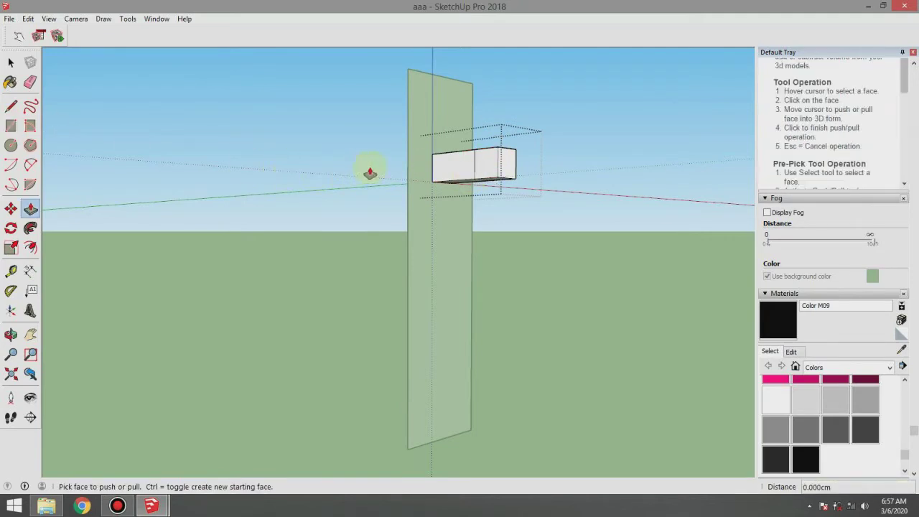
click(492, 159)
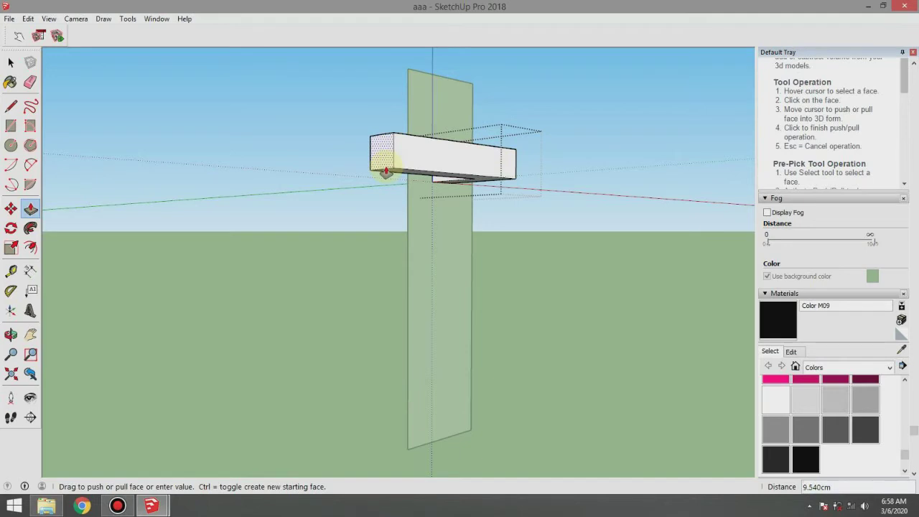
text(12.000)
key(Return)
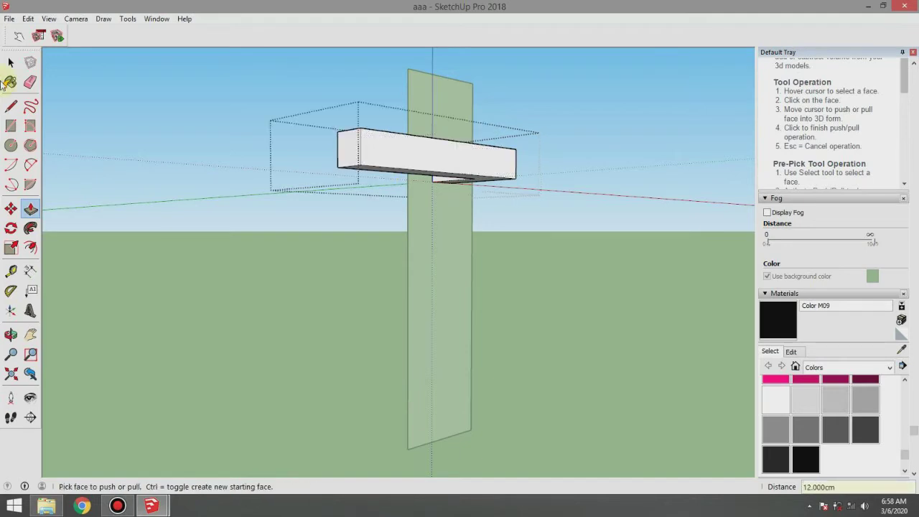
click(11, 63)
mouse_move(221, 226)
middle_down()
mouse_move(335, 273)
mouse_move(168, 288)
mouse_move(148, 220)
mouse_move(445, 202)
mouse_move(67, 191)
middle_up()
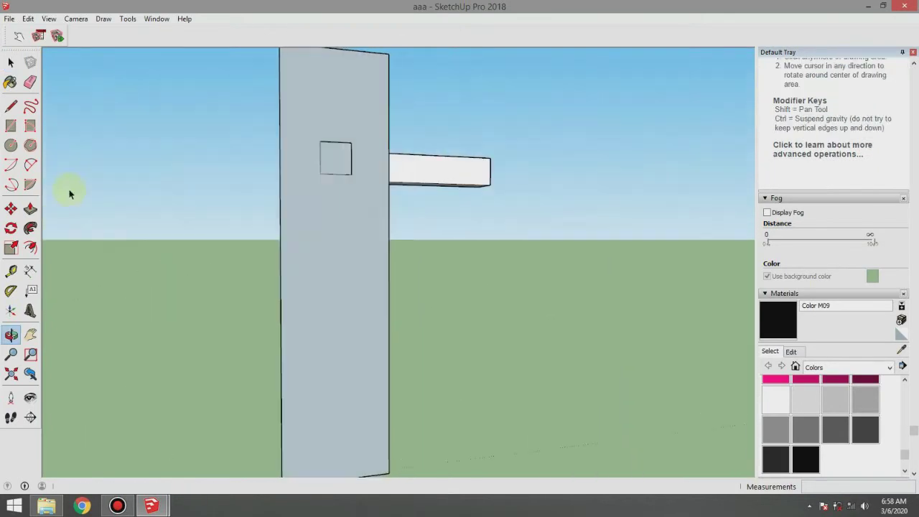
Pull the backplate's front face out 2 cm
click(335, 253)
click(335, 253)
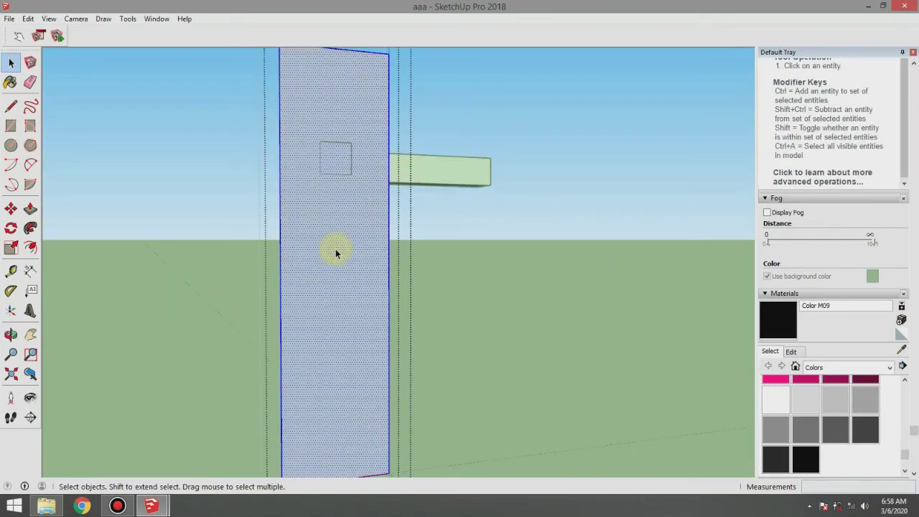
key(p)
click(331, 248)
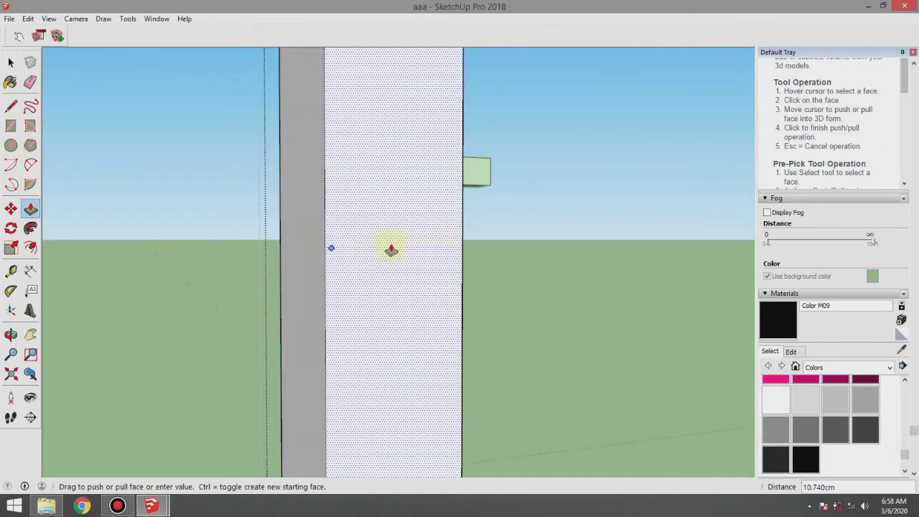
key(Return)
Pull the opposite backplate face out 1 cm
mouse_move(391, 249)
middle_down()
mouse_move(441, 228)
mouse_move(471, 234)
middle_up()
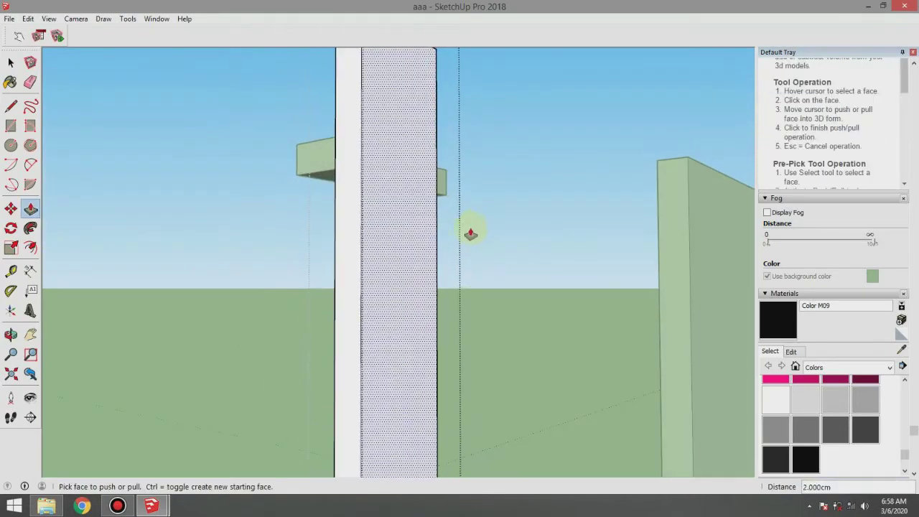
click(387, 241)
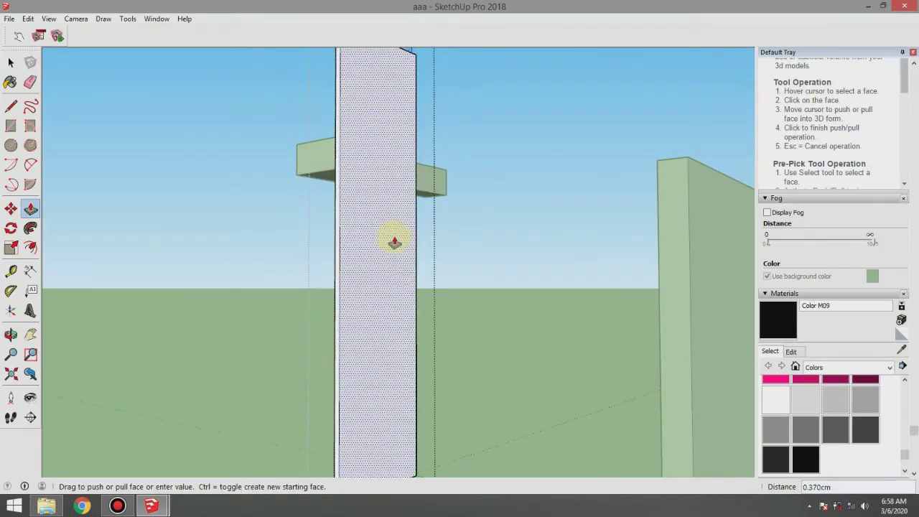
text(1.000)
key(Return)
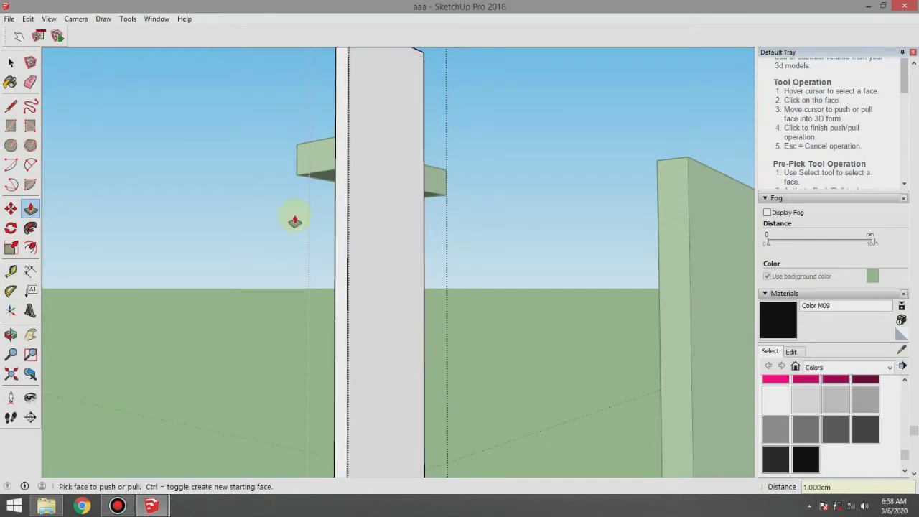
click(11, 62)
mouse_move(273, 285)
middle_down()
mouse_move(704, 332)
mouse_move(637, 196)
middle_up()
click(636, 196)
scroll(649, 223, up, 2)
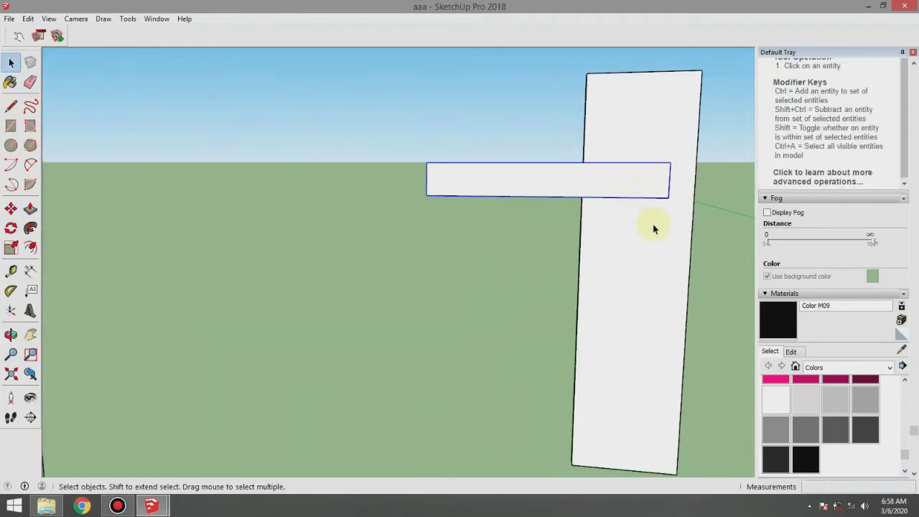
Move the lever bar 2 cm down so it sits against the backplate
key(m)
click(626, 191)
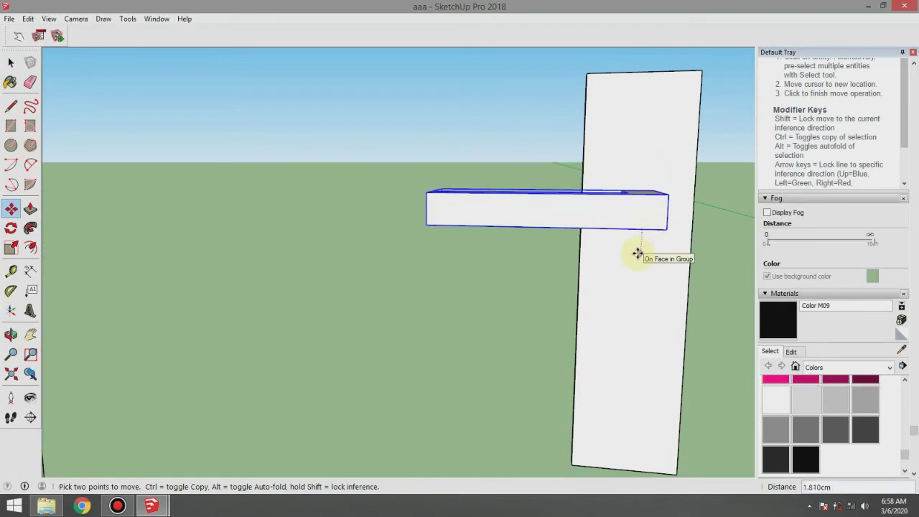
click(504, 263)
mouse_move(504, 263)
middle_down()
mouse_move(484, 222)
mouse_move(498, 259)
middle_up()
scroll(660, 316, down, 3)
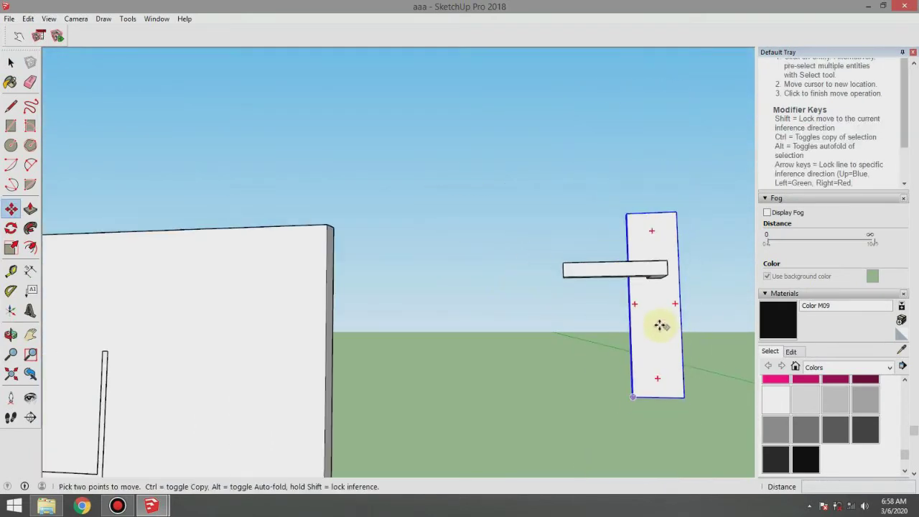
Draw a keyhole circle of about 1.25 cm radius on the lower part of the backplate
click(11, 146)
scroll(631, 359, up, 2)
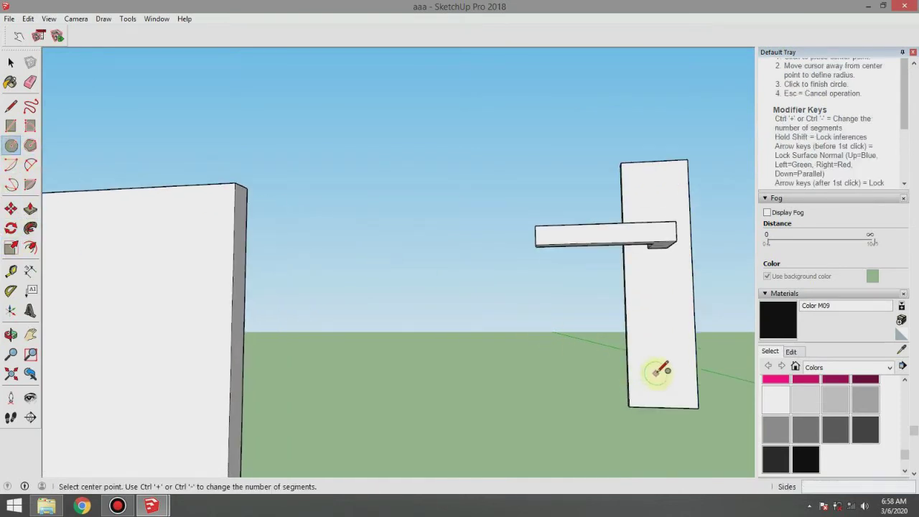
scroll(658, 368, up, 2)
click(671, 359)
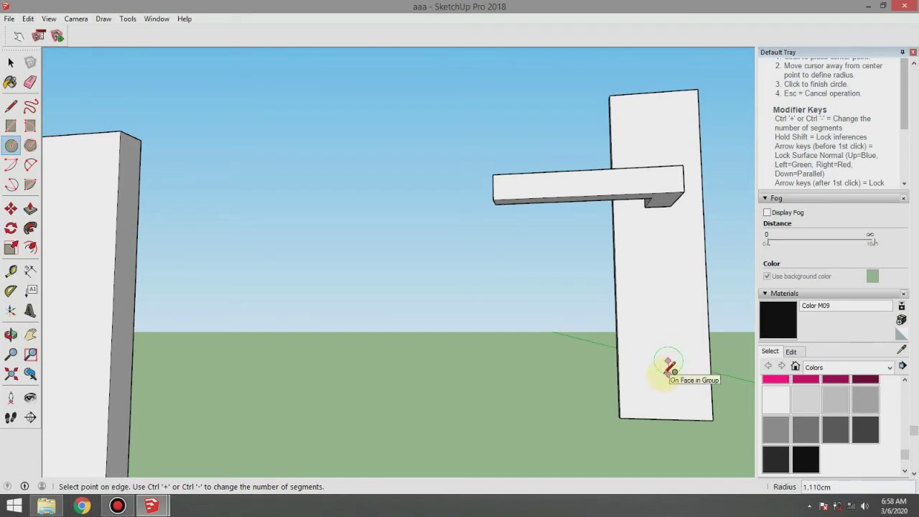
click(668, 368)
click(667, 362)
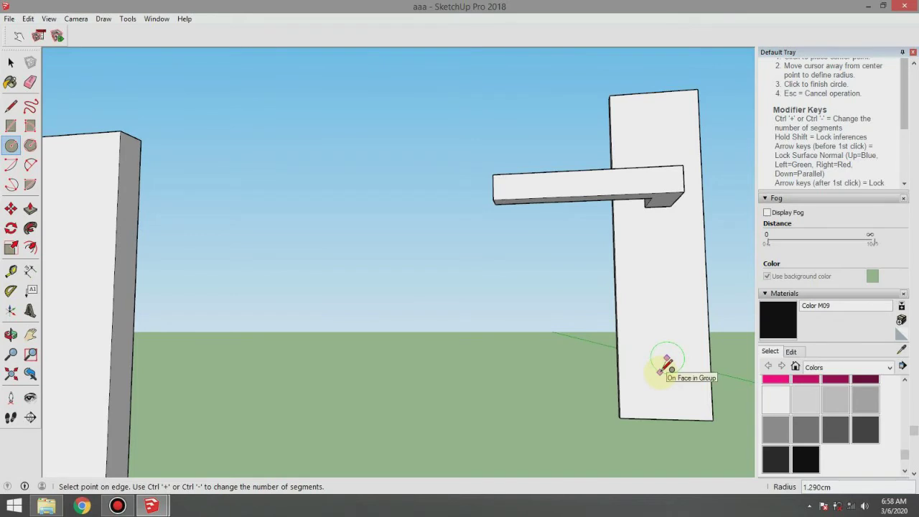
click(672, 370)
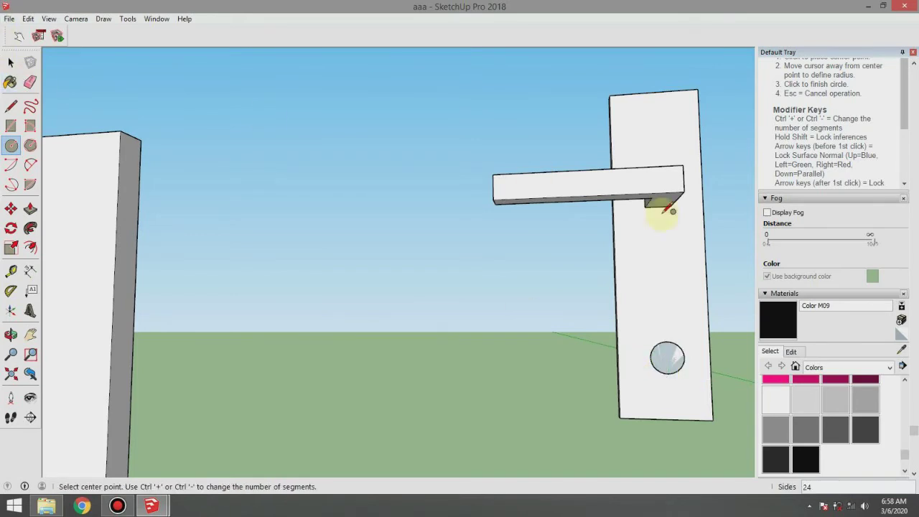
Paint the keyhole circle black and explode the backplate group
click(777, 319)
click(673, 357)
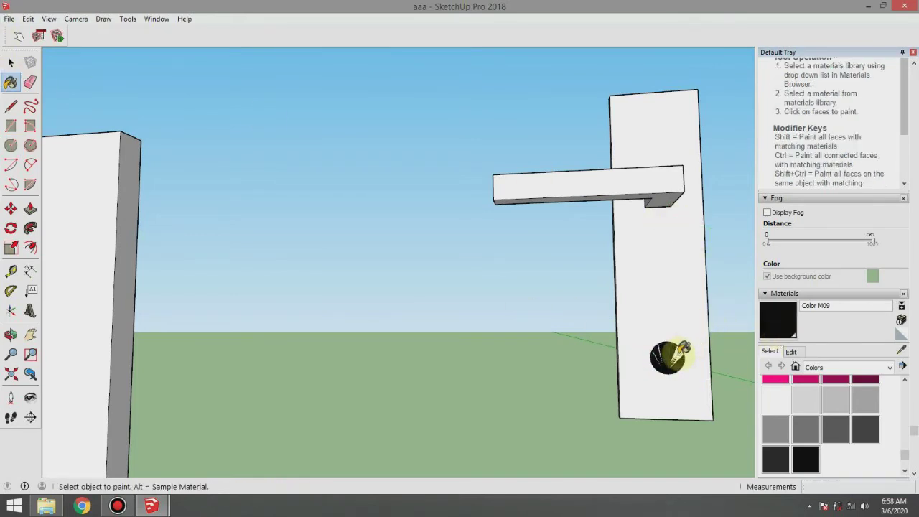
click(11, 62)
right_click(669, 250)
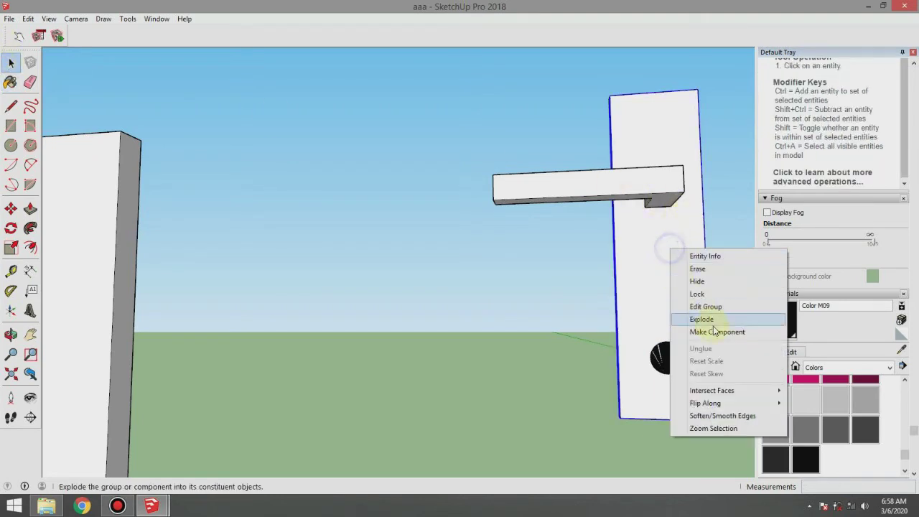
click(716, 320)
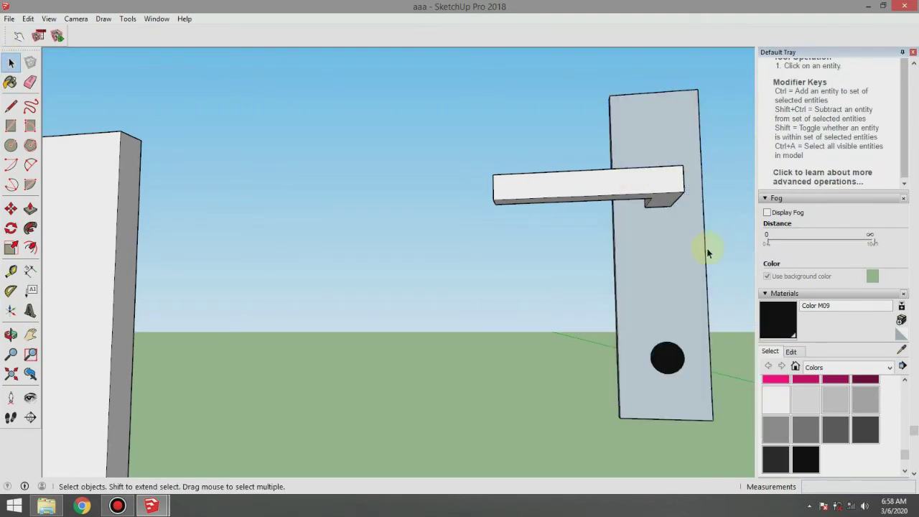
Window-select the backplate, lever and keyhole and make them one handle group
click(782, 400)
mouse_move(683, 297)
middle_down()
mouse_move(404, 287)
mouse_move(468, 261)
middle_up()
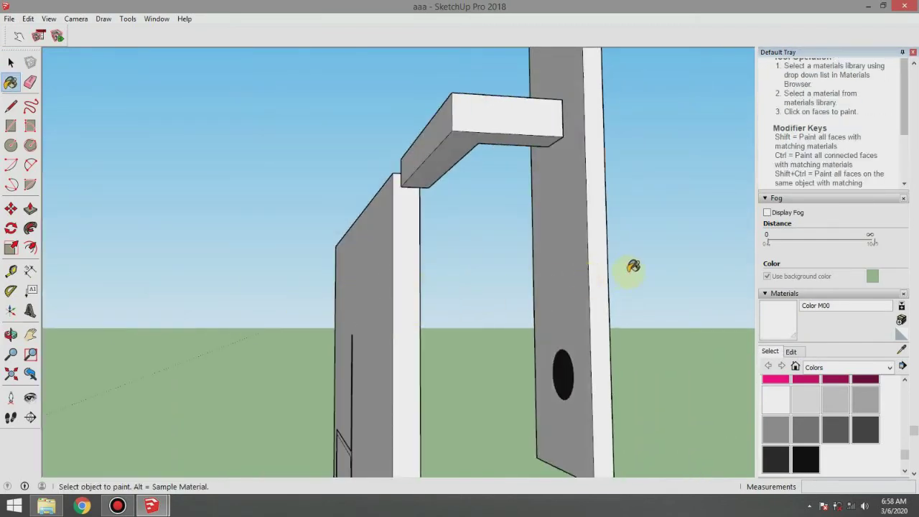
mouse_move(539, 287)
middle_down()
mouse_move(338, 304)
mouse_move(580, 324)
mouse_move(460, 270)
middle_up()
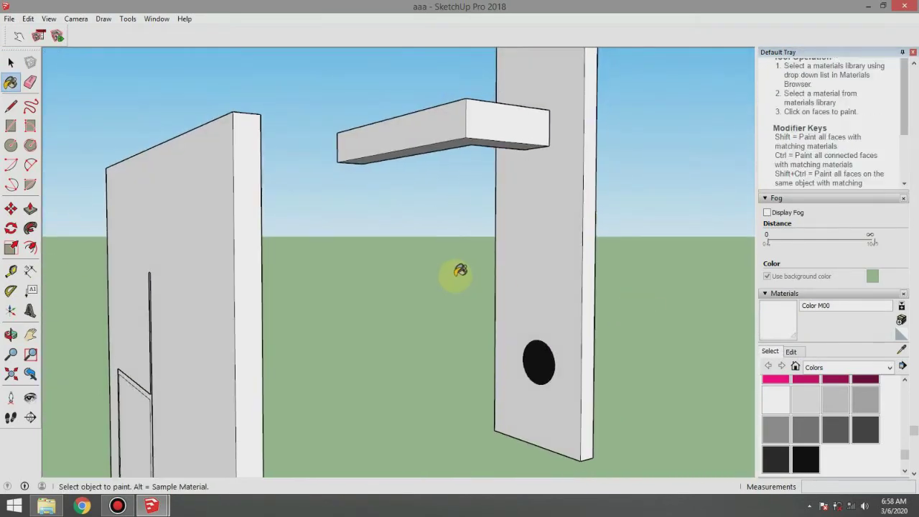
middle_drag(507, 232, 134, 123)
key(space)
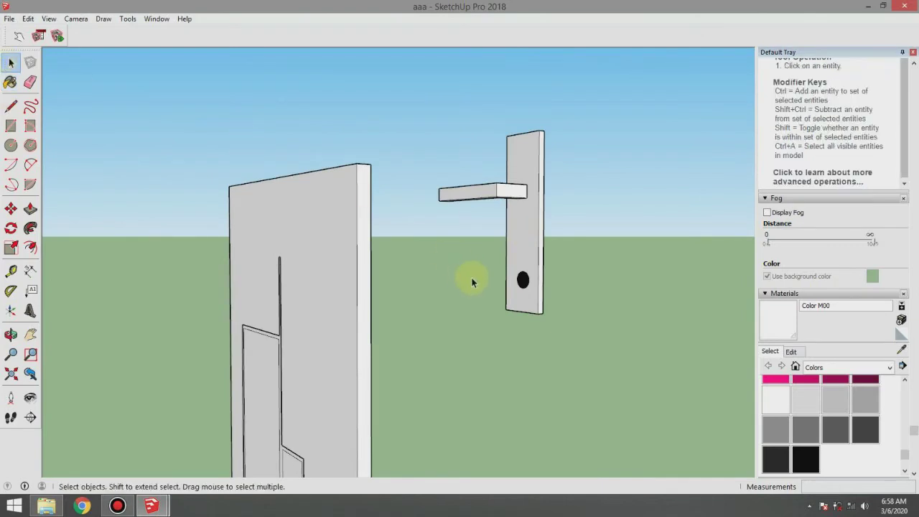
drag(426, 355, 593, 123)
right_click(529, 156)
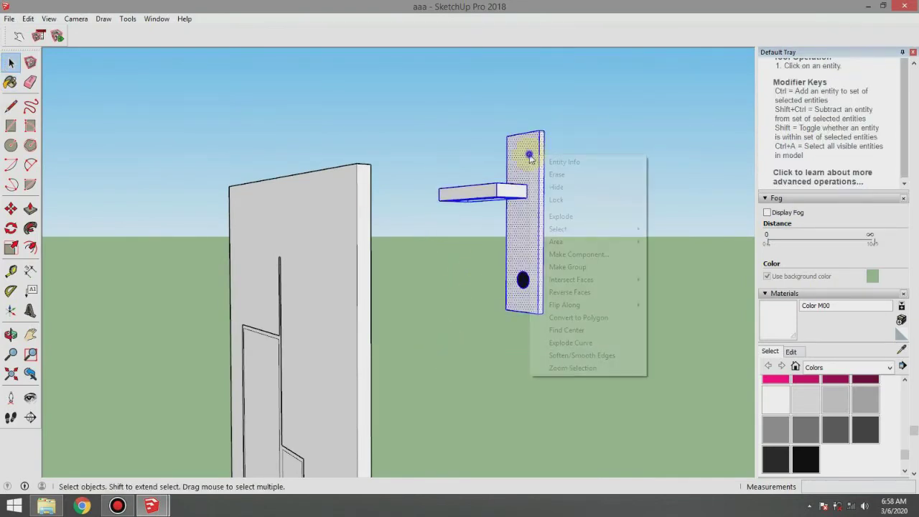
click(590, 266)
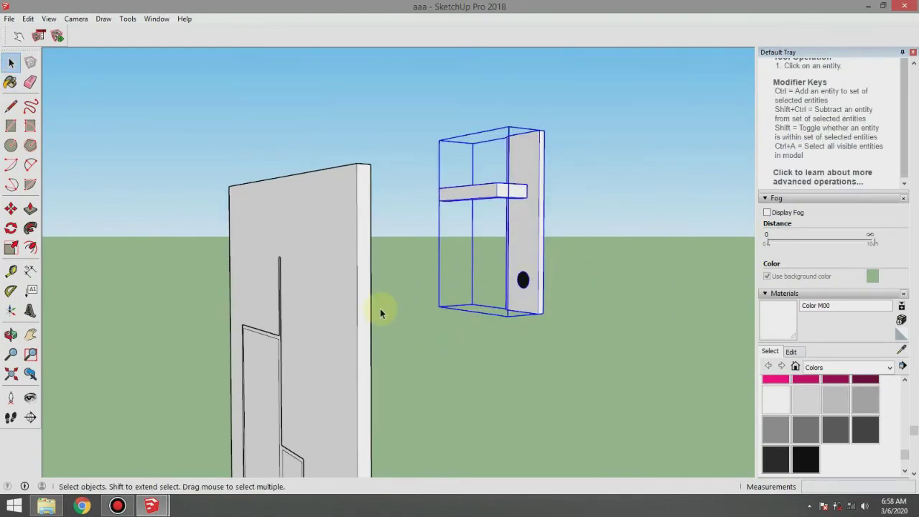
key(l)
scroll(359, 301, up, 2)
Discard a stray line, then select the handle group and Move-copy it with Ctrl
click(354, 298)
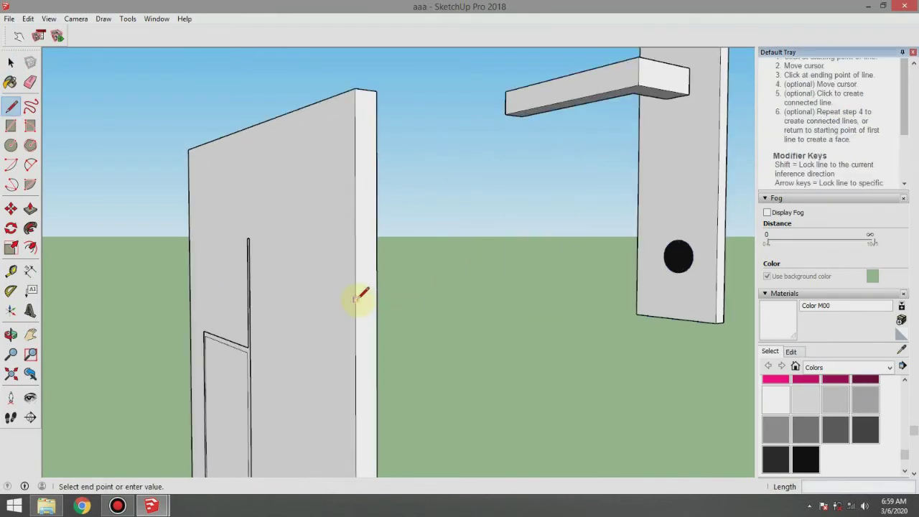
key(Escape)
scroll(374, 297, down, 4)
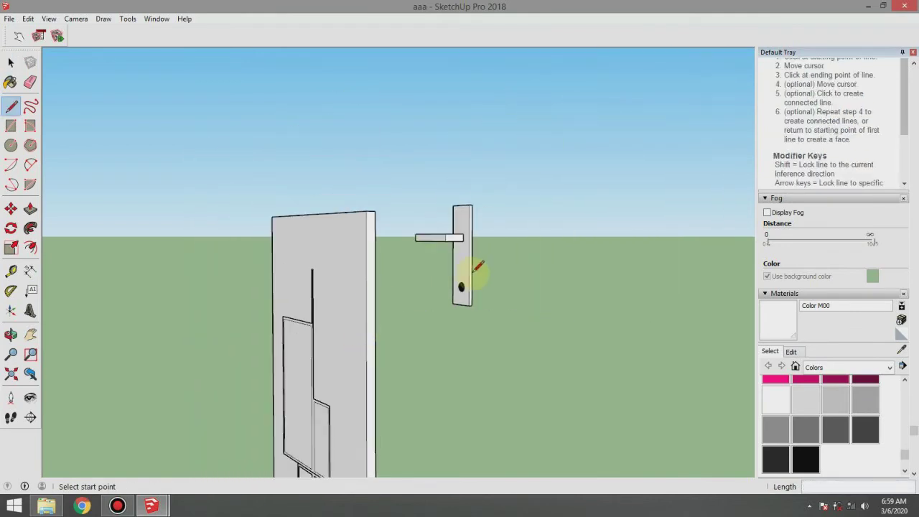
click(11, 63)
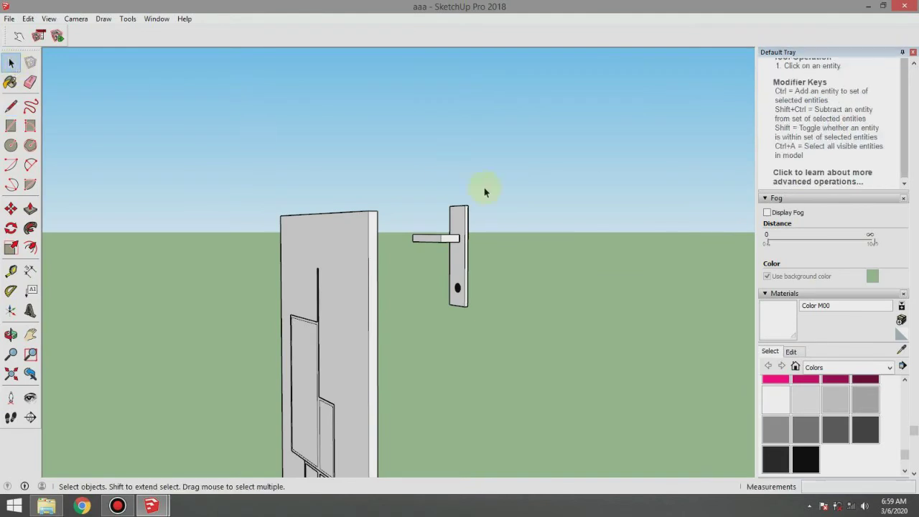
click(465, 227)
key(m)
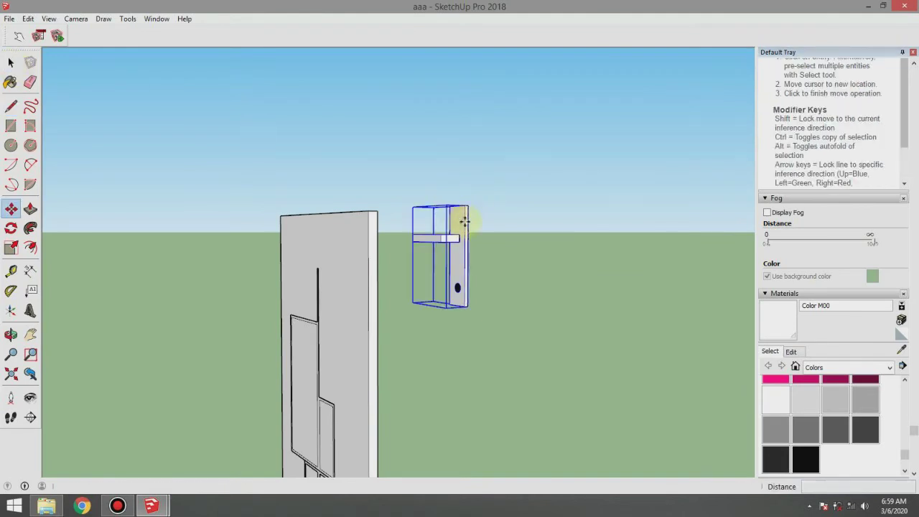
scroll(465, 214, up, 1)
click(466, 203)
key(ctrl)
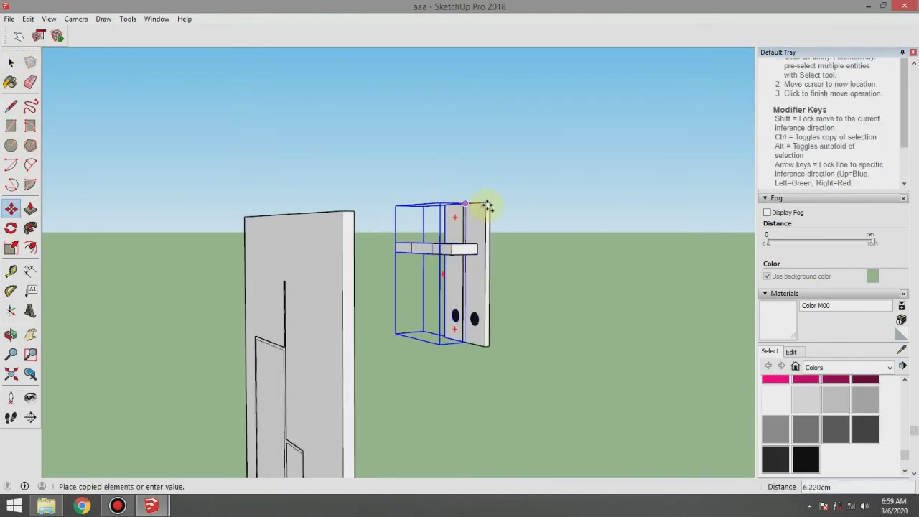
click(486, 200)
Copy the handle set 5 cm along the green axis beside the original
middle_drag(486, 200, 433, 251)
click(436, 238)
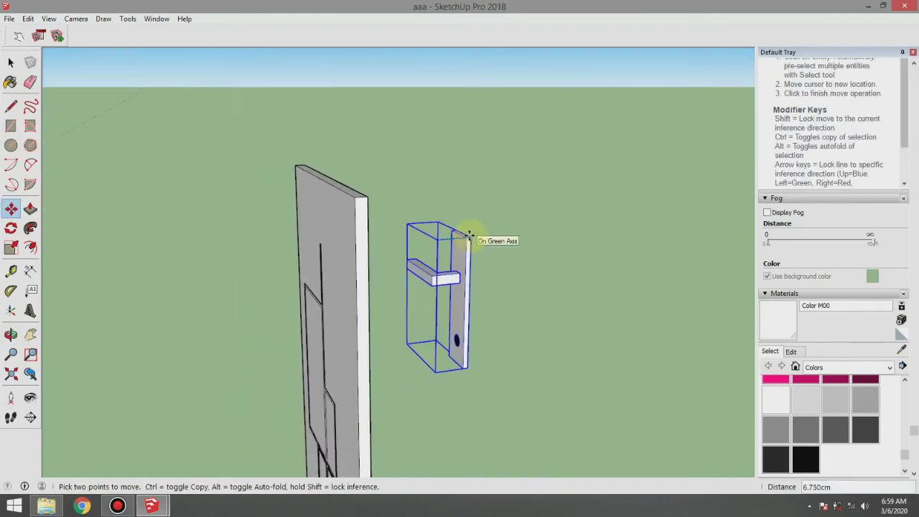
key(Escape)
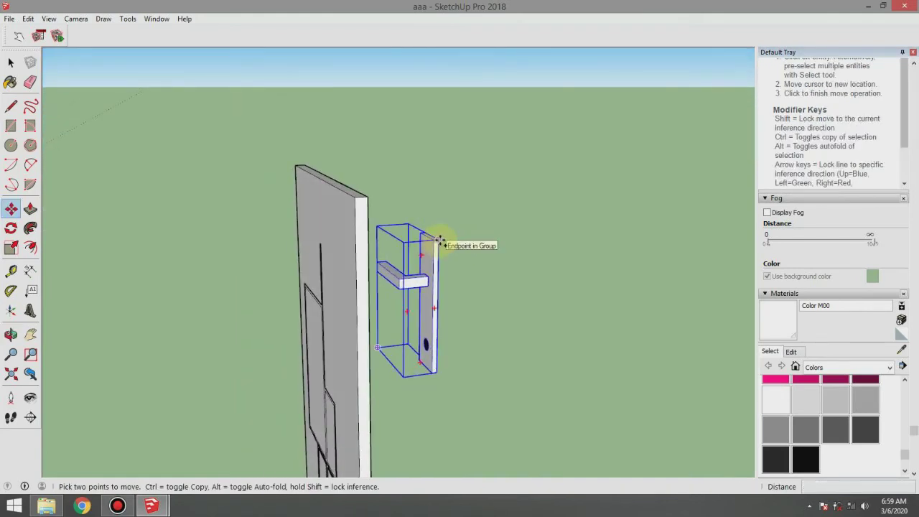
click(439, 240)
key(ctrl)
text(3.)
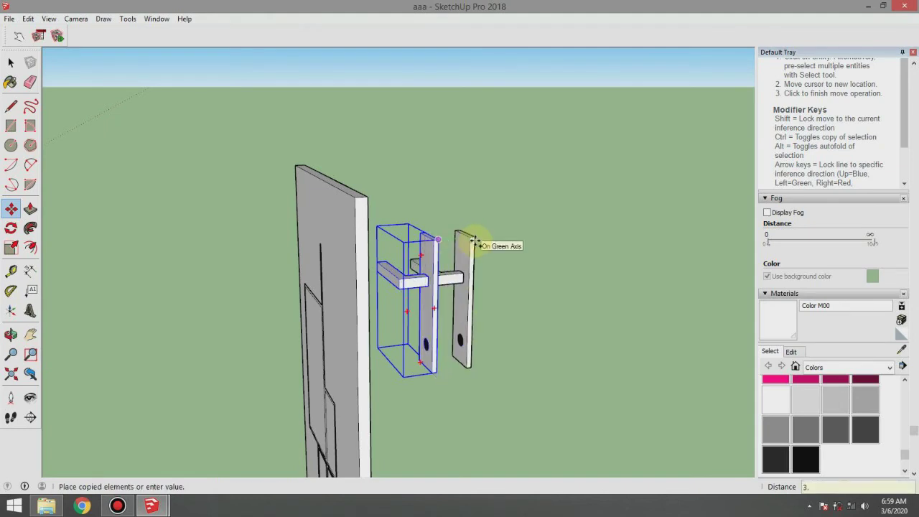
text(5)
key(Return)
click(10, 63)
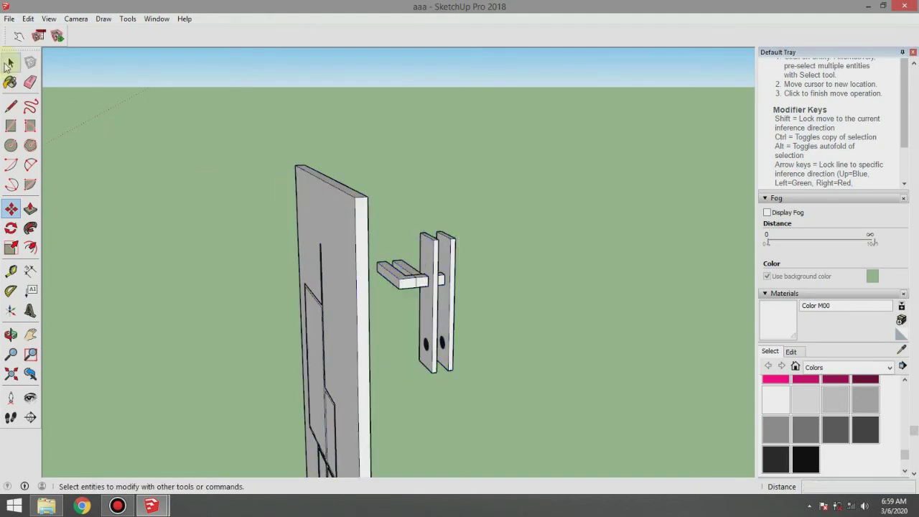
Mirror the copied handle set along the green axis so its lever points the opposite way
click(446, 243)
right_click(449, 246)
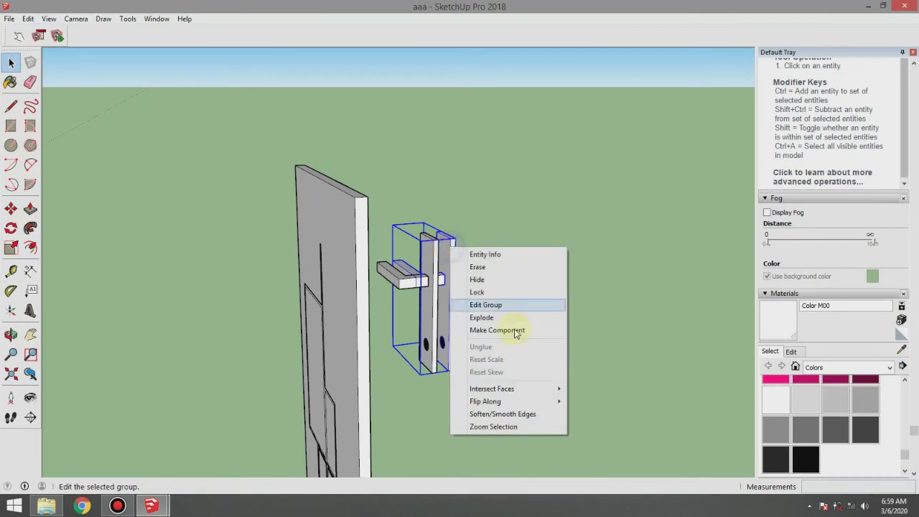
mouse_move(486, 401)
click(614, 417)
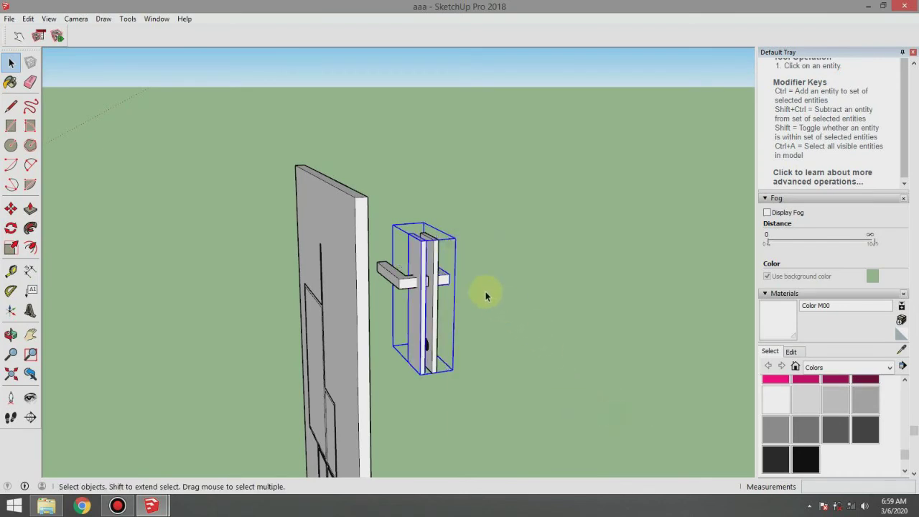
Move the handle set 5 cm over against the door panel's edge
key(m)
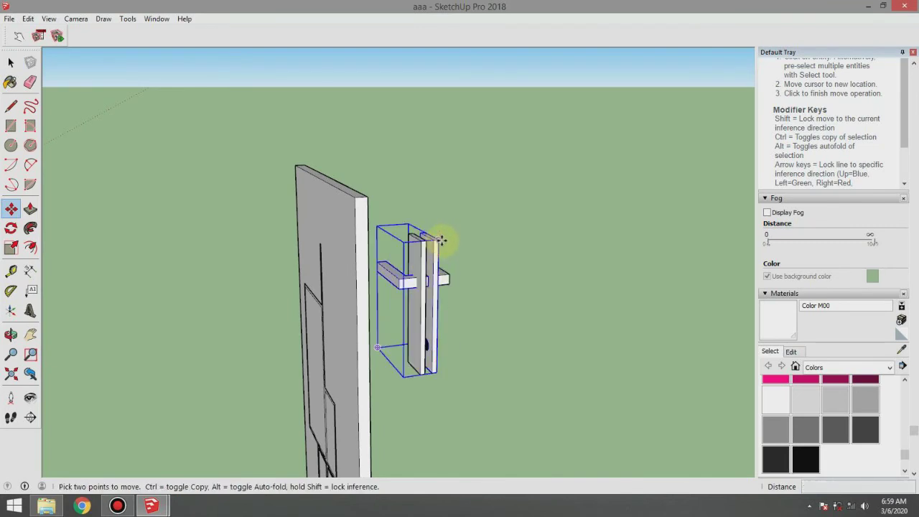
click(442, 240)
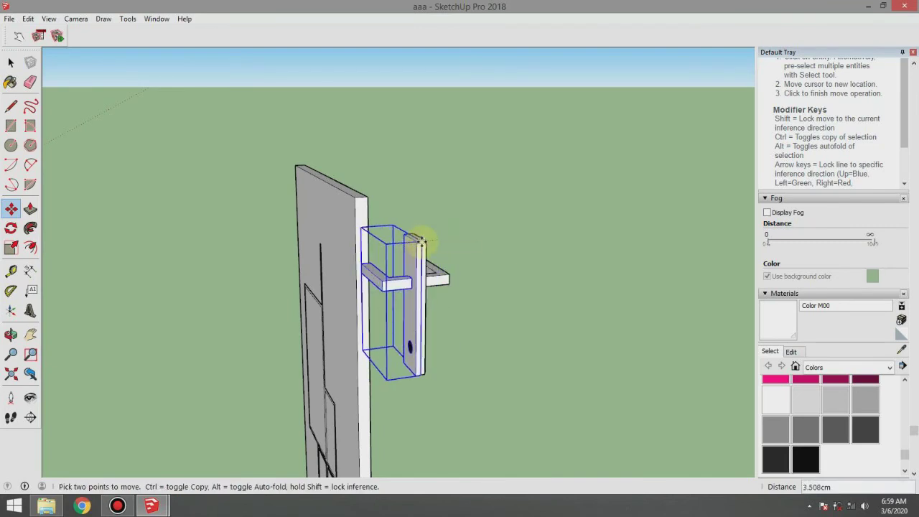
click(419, 244)
click(419, 244)
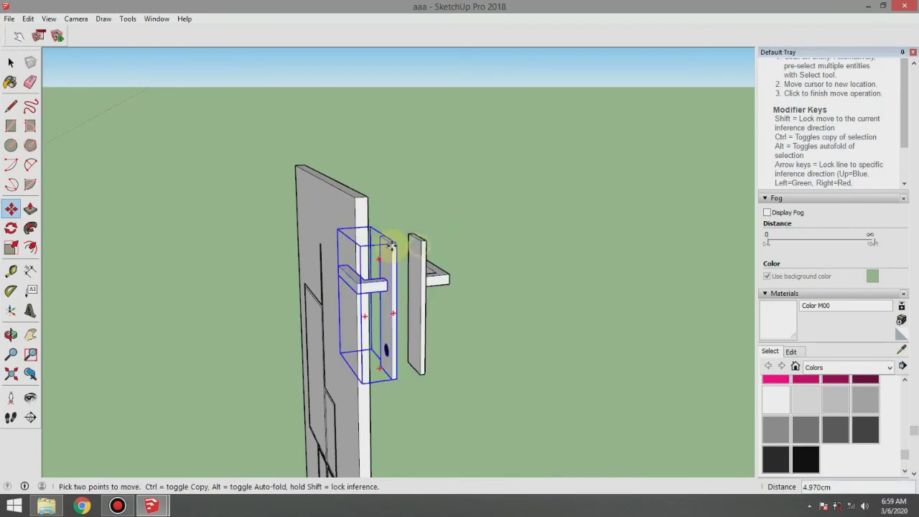
text(5)
key(Return)
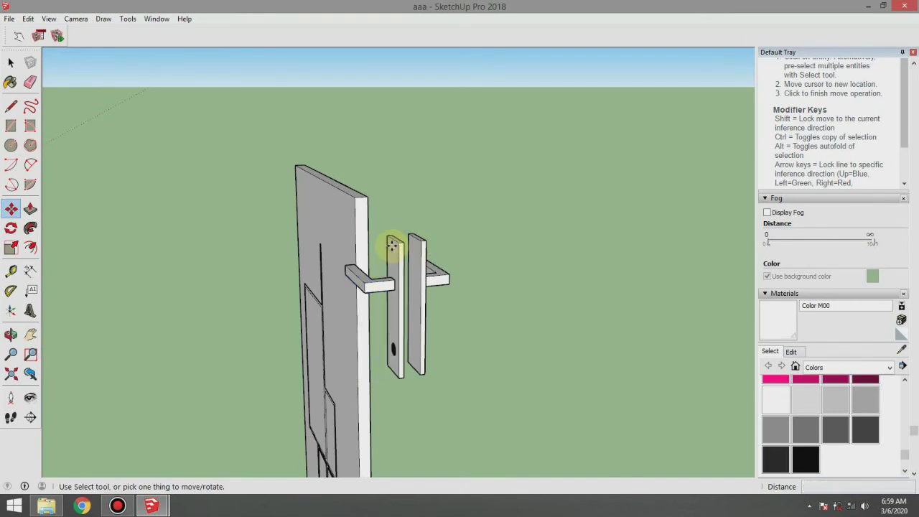
Select both handle sets together for grouping
click(11, 63)
click(382, 283)
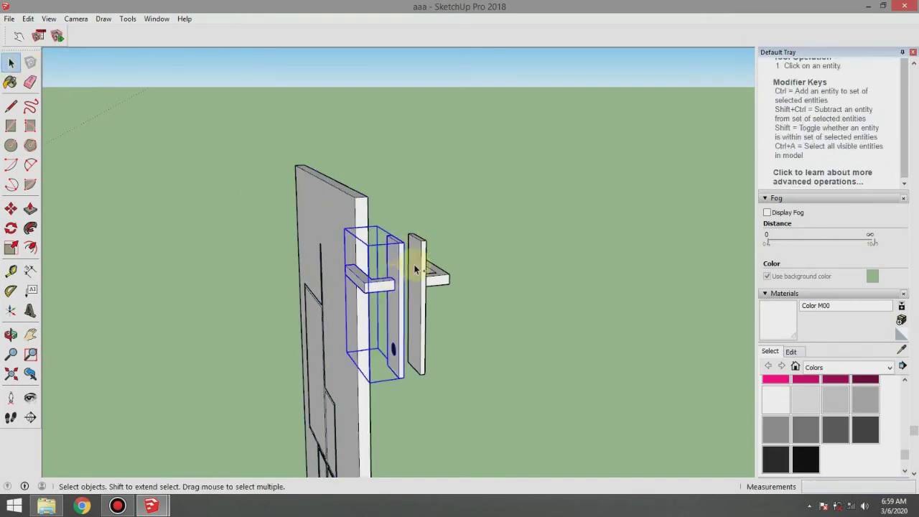
shift+click(415, 263)
right_click(415, 264)
Group both handle sets into one and begin moving the pair onto the door
click(460, 377)
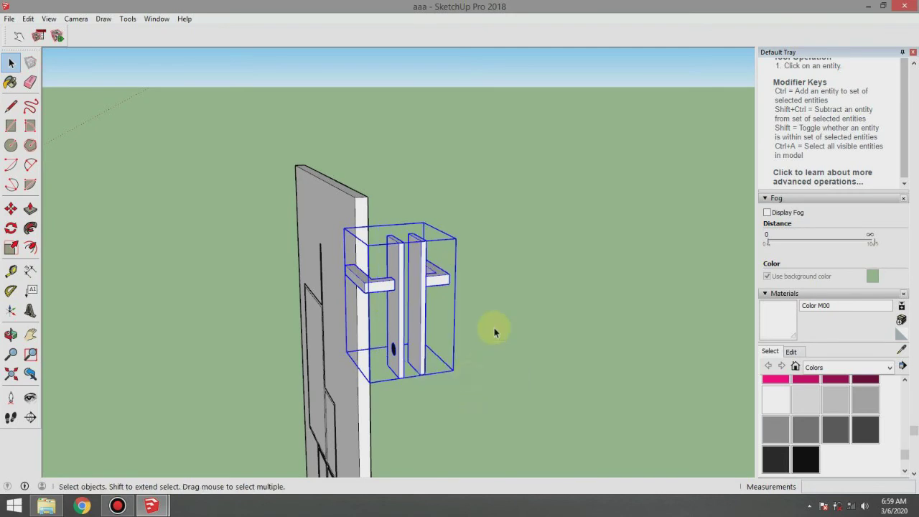
key(m)
scroll(428, 274, up, 2)
scroll(400, 246, up, 2)
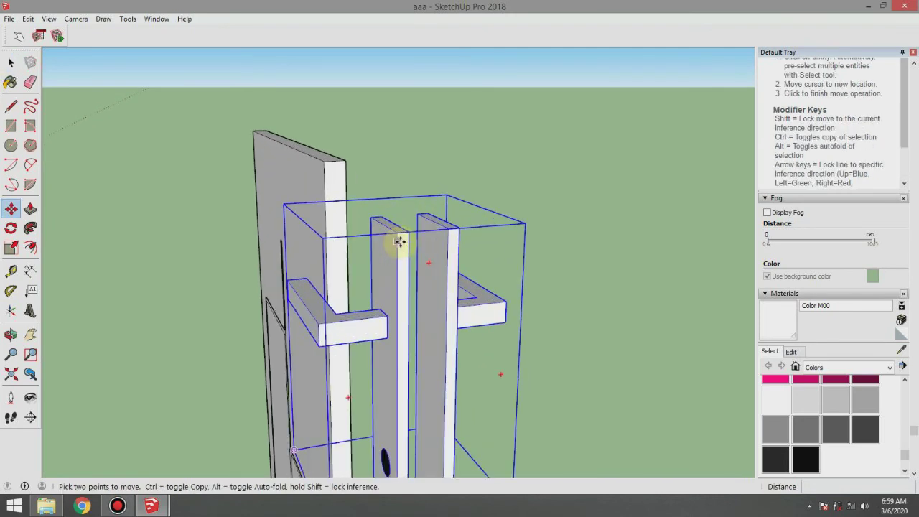
click(406, 231)
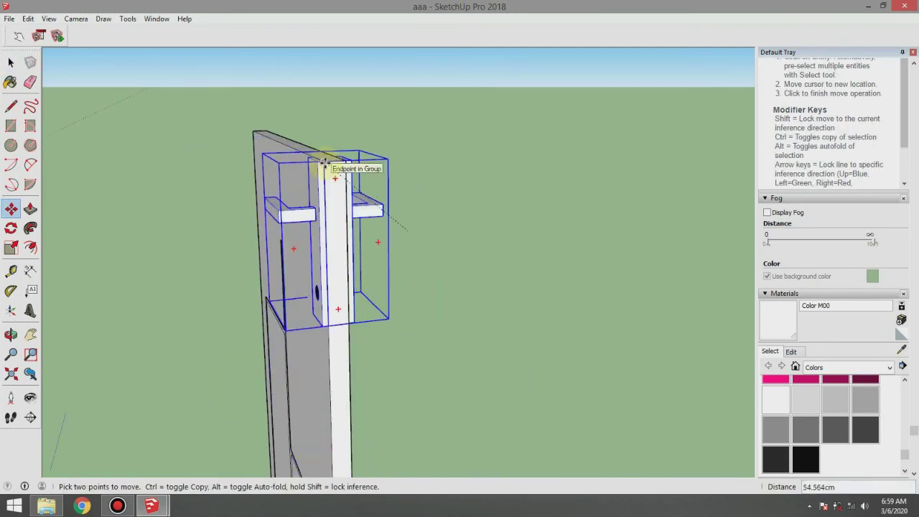
Orbit and pan around the door to check the handle pair sits on both faces
scroll(324, 165, up, 3)
middle_drag(318, 376, 318, 171)
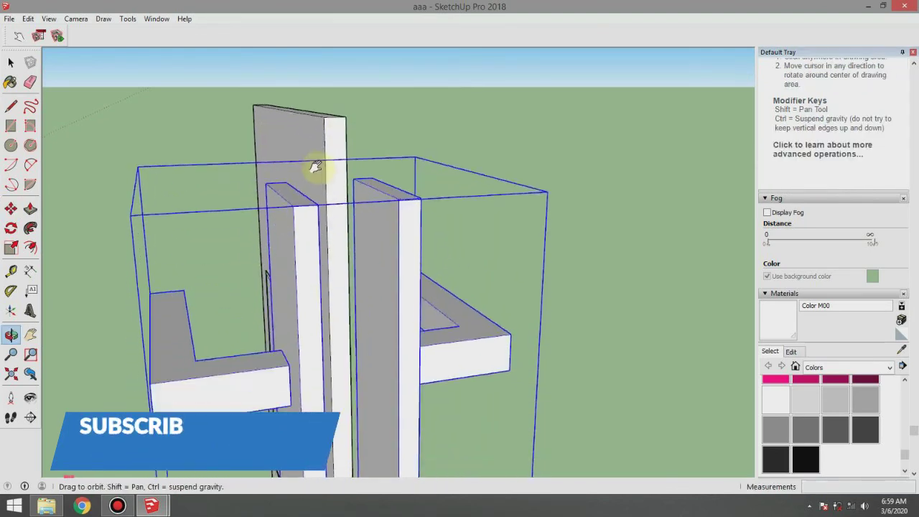
scroll(321, 304, down, 3)
scroll(337, 372, up, 3)
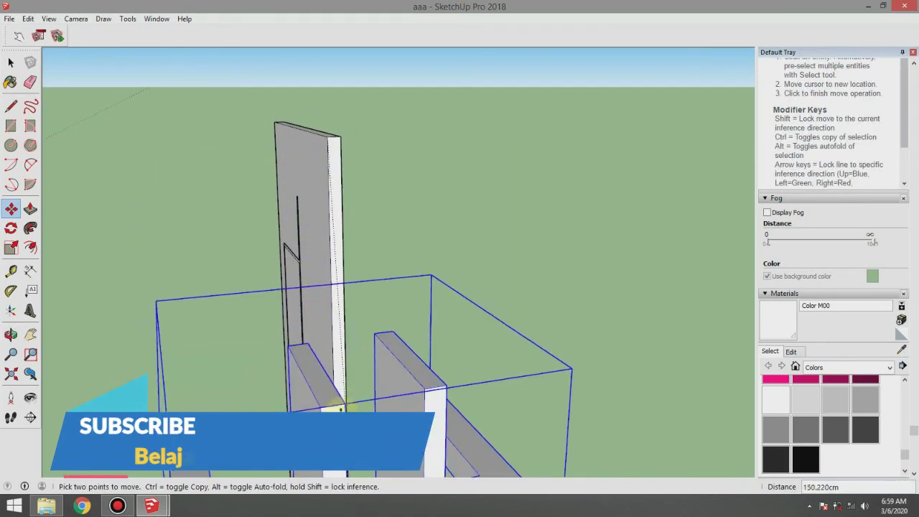
scroll(337, 372, down, 3)
mouse_move(337, 371)
middle_down()
mouse_move(359, 398)
mouse_move(410, 395)
mouse_move(588, 344)
middle_up()
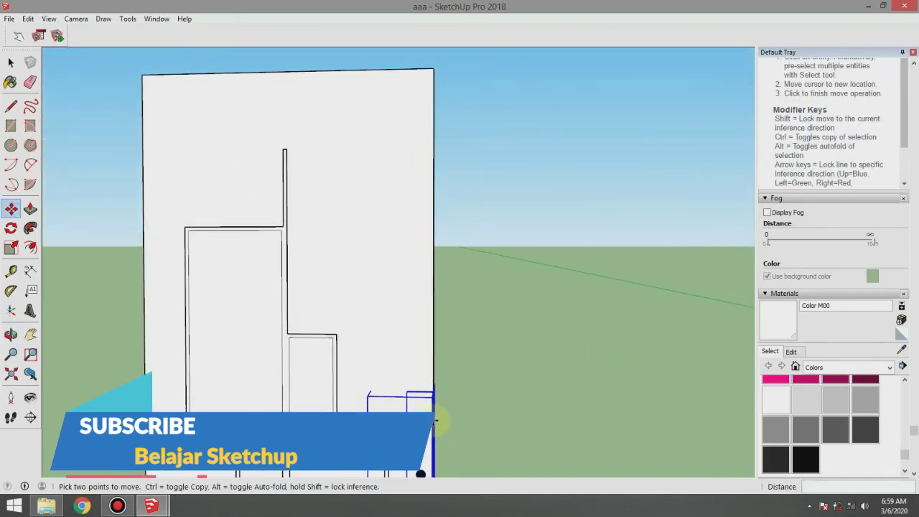
shift+middle_drag(434, 420, 464, 270)
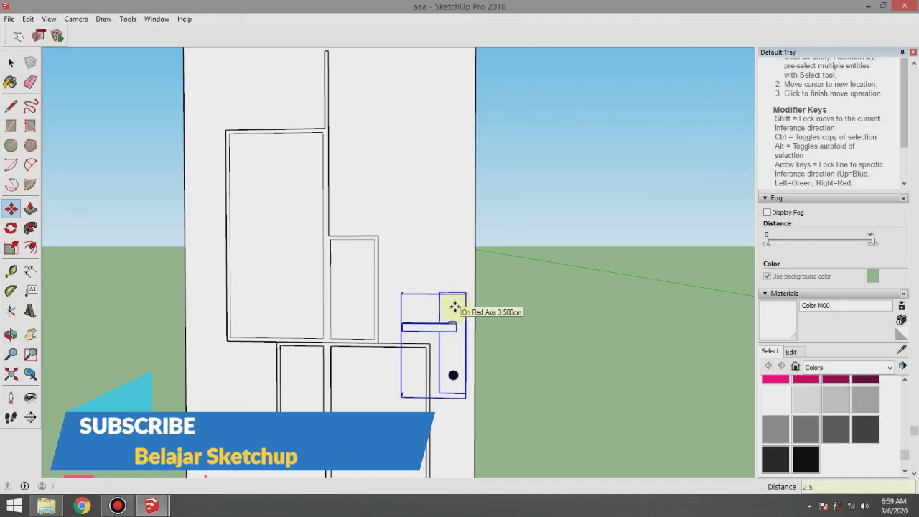
middle_drag(511, 302, 68, 273)
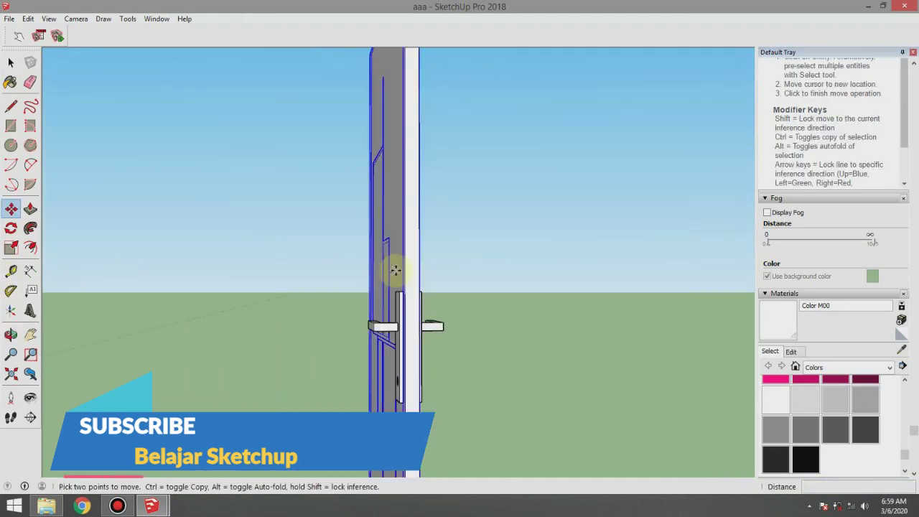
middle_drag(396, 269, 162, 261)
key(m)
mouse_move(308, 287)
middle_down()
mouse_move(328, 308)
mouse_move(734, 303)
middle_up()
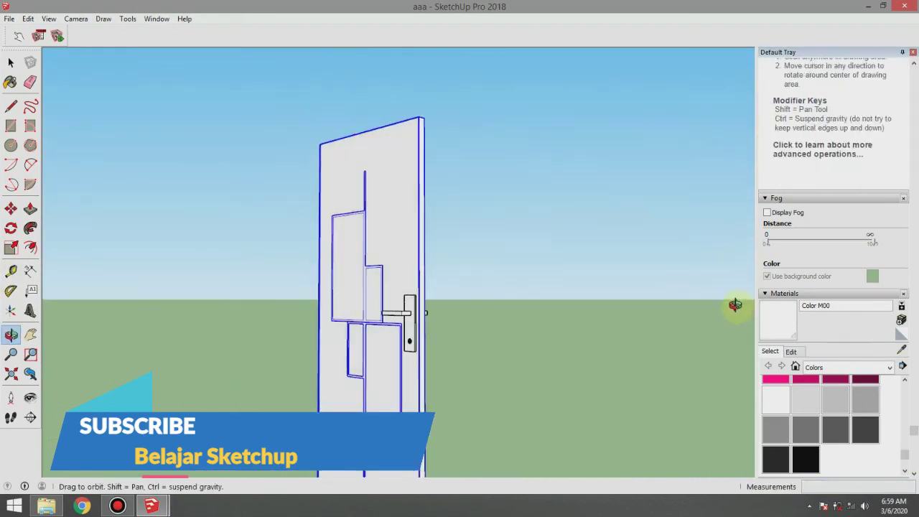
mouse_move(460, 347)
middle_down()
mouse_move(492, 338)
mouse_move(570, 343)
mouse_move(49, 334)
mouse_move(236, 341)
middle_up()
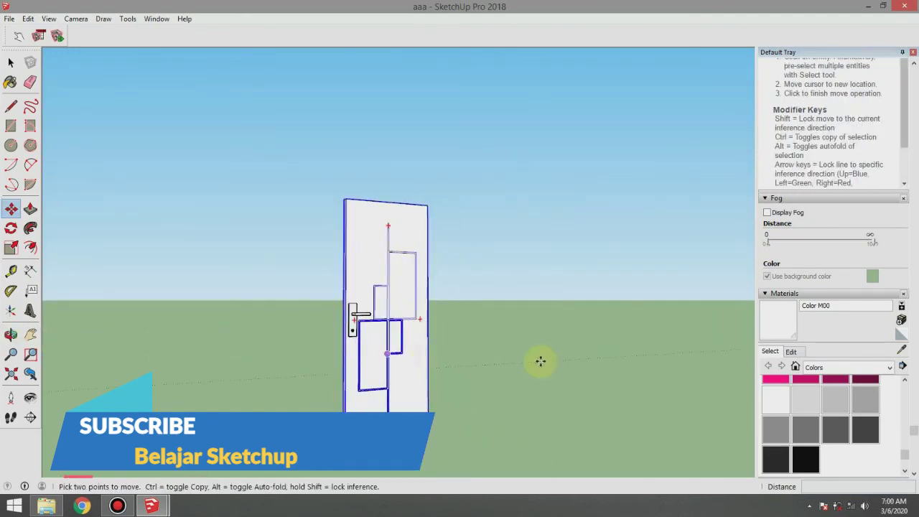
middle_drag(540, 361, 535, 359)
mouse_move(680, 351)
middle_down()
mouse_move(352, 345)
mouse_move(611, 335)
middle_up()
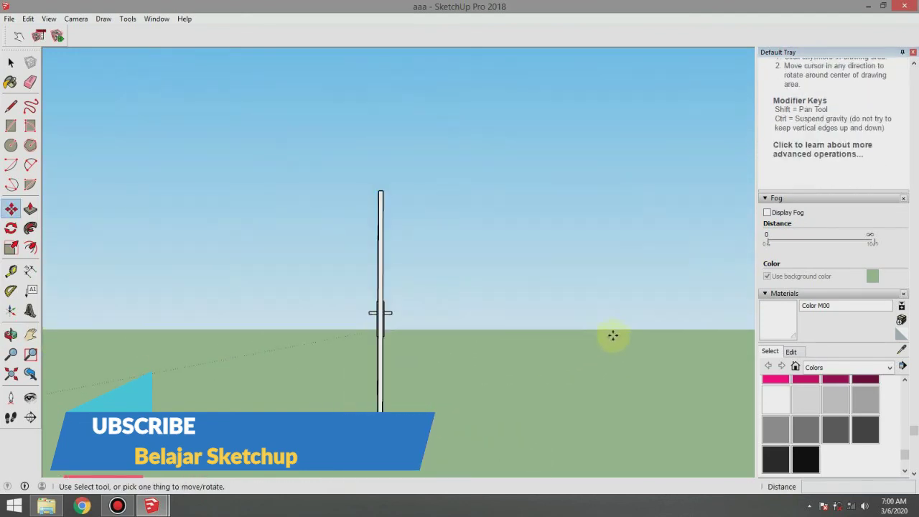
middle_drag(378, 352, 588, 359)
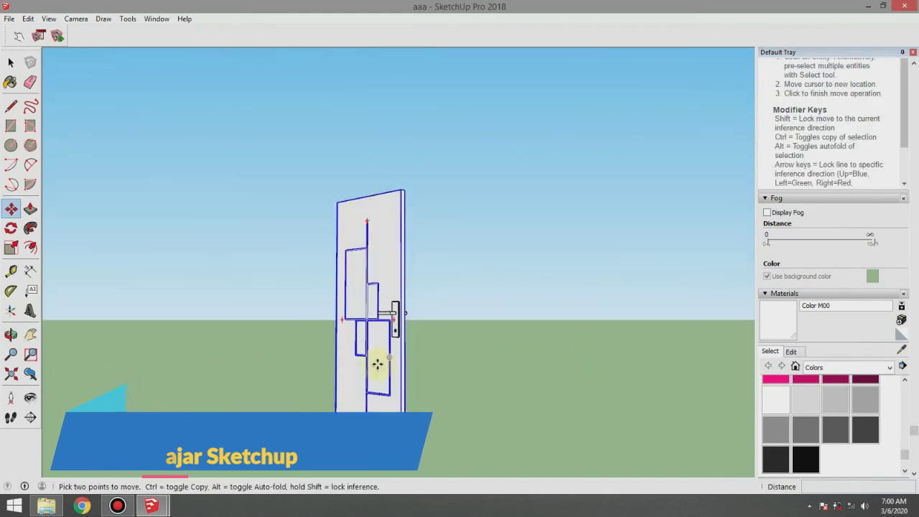
middle_drag(377, 364, 461, 372)
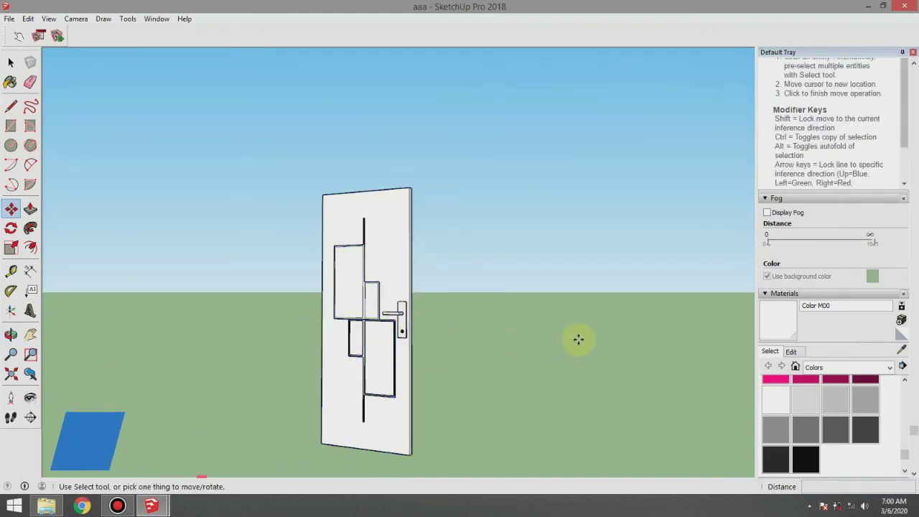
middle_drag(391, 353, 526, 355)
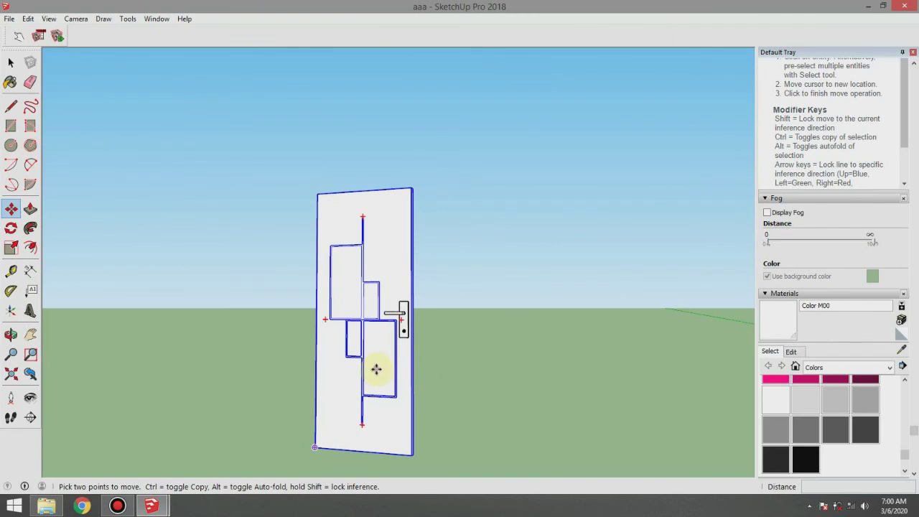
mouse_move(377, 369)
middle_down()
mouse_move(548, 369)
mouse_move(404, 364)
mouse_move(472, 377)
middle_up()
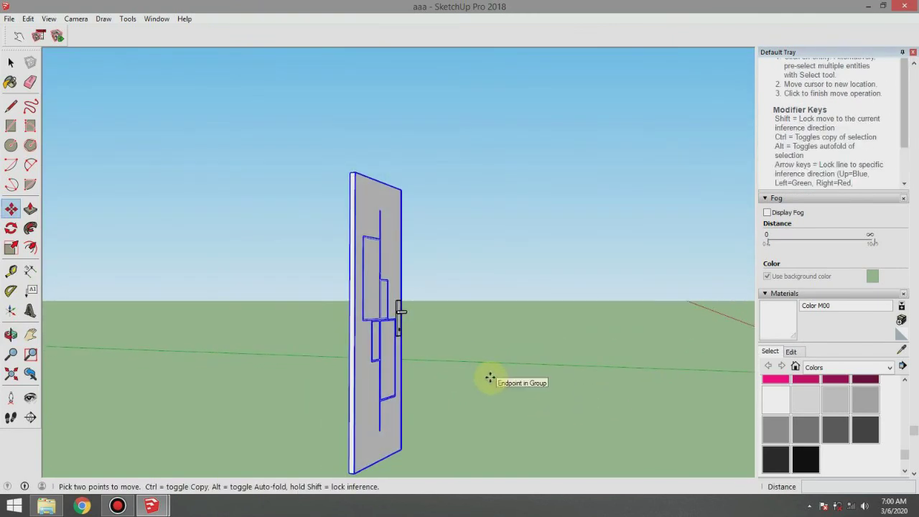